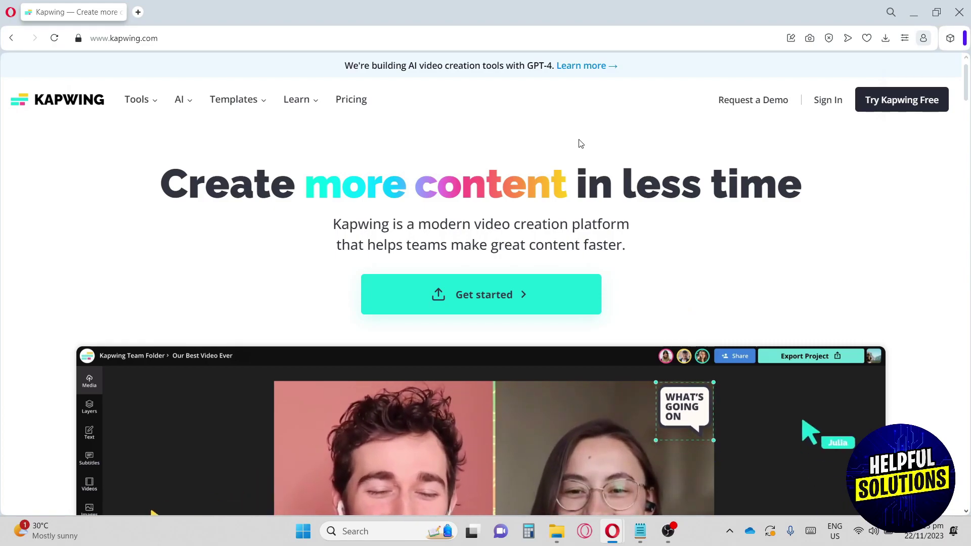
scroll(580, 143, "down", 1)
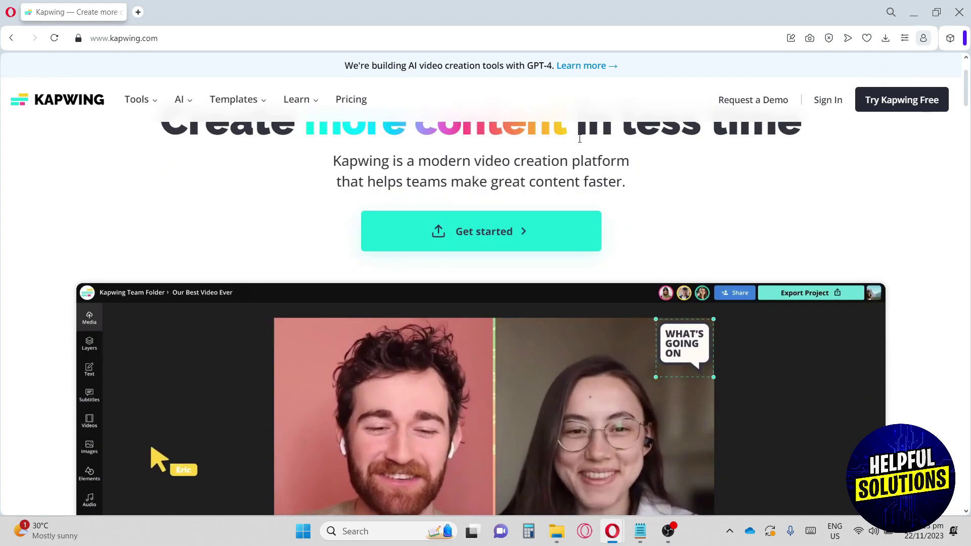
scroll(579, 138, "down", 1)
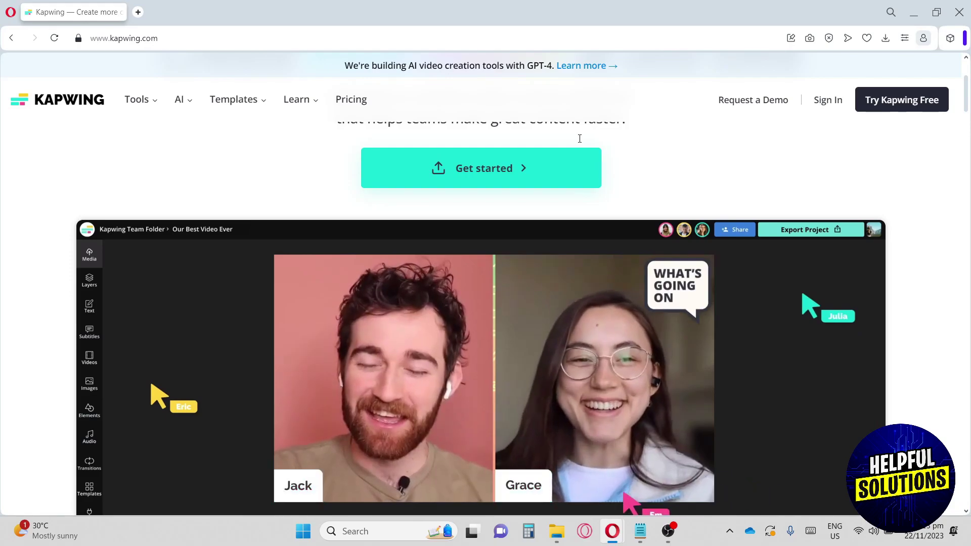
scroll(579, 139, "down", 1)
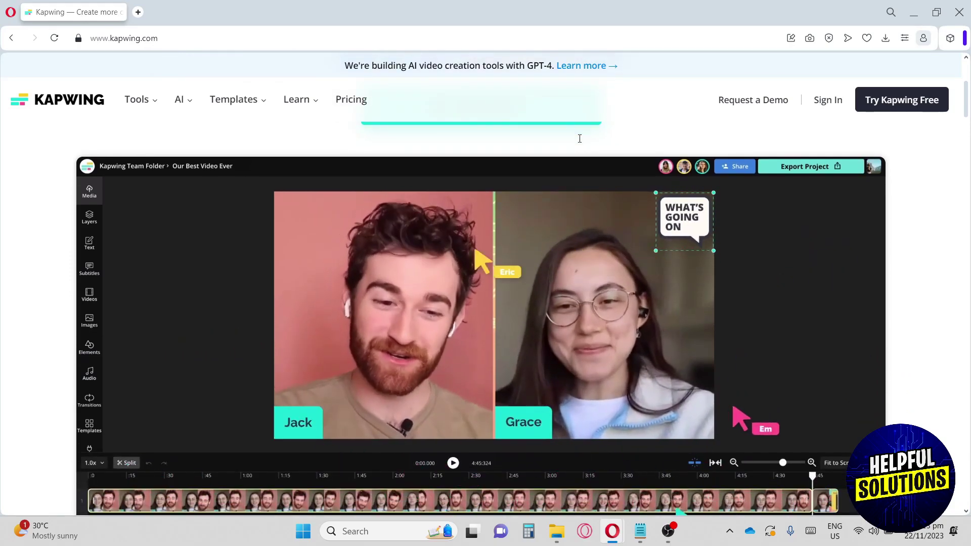
scroll(579, 138, "down", 1)
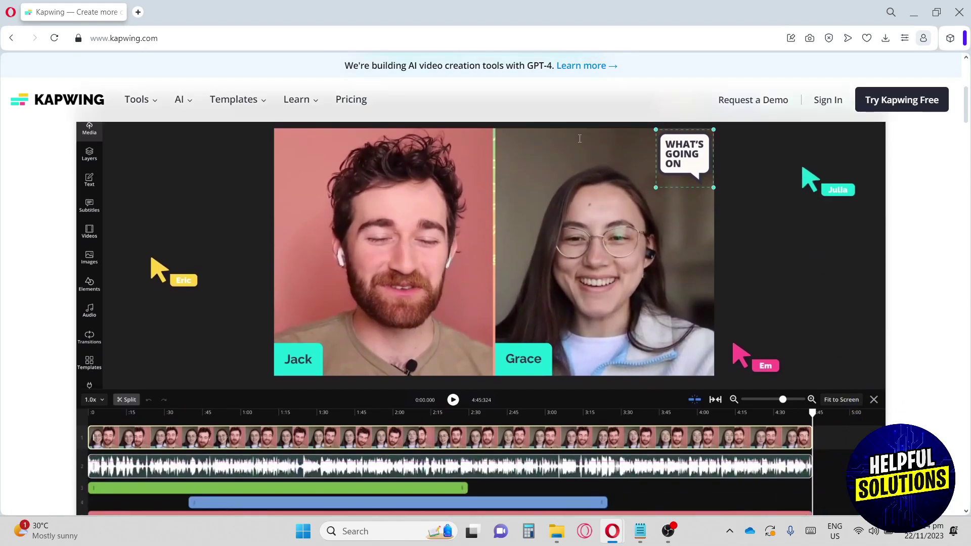
scroll(580, 138, "down", 1)
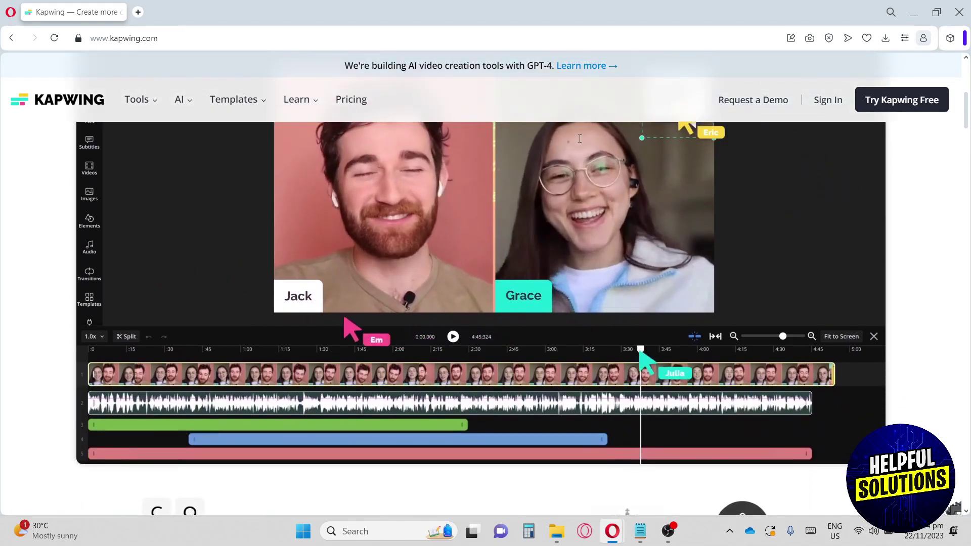
scroll(579, 139, "down", 1)
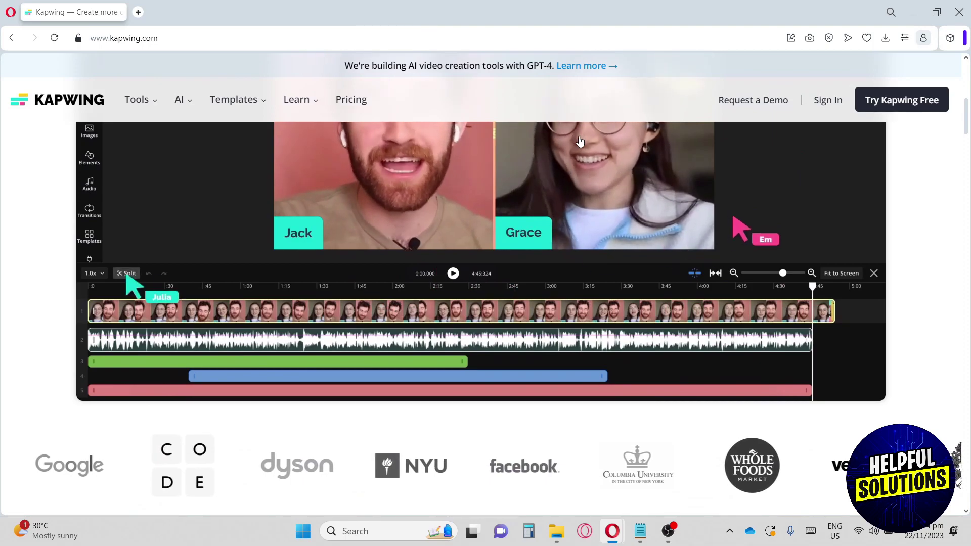
scroll(579, 141, "down", 1)
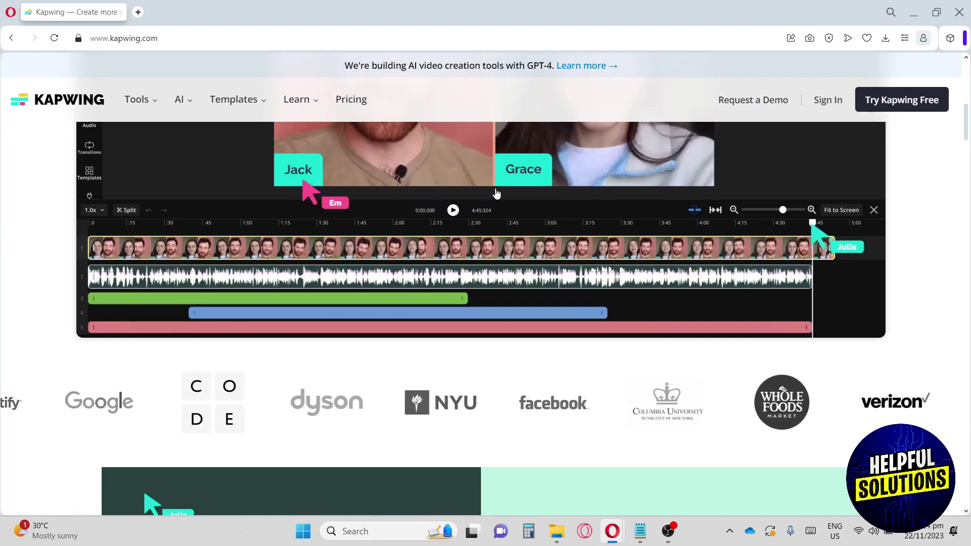
scroll(500, 193, "down", 1)
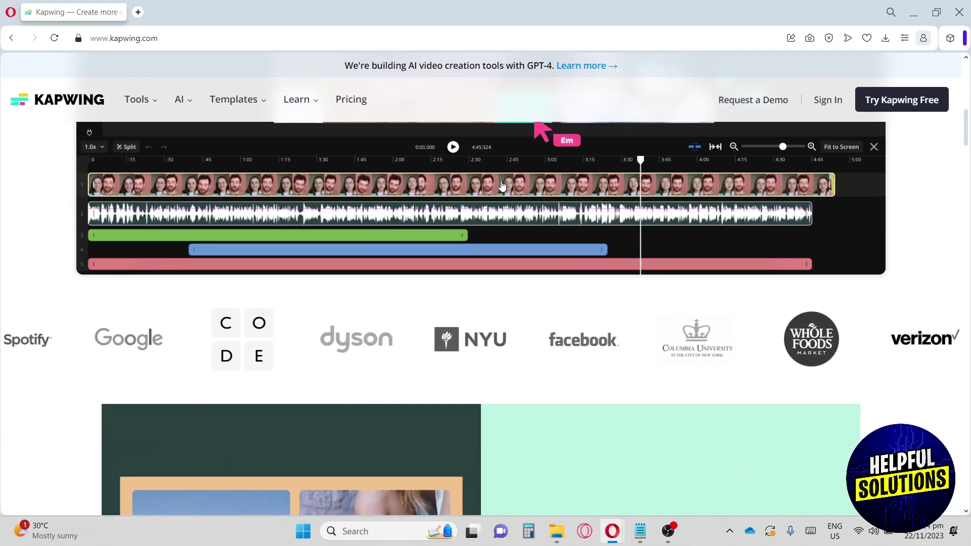
scroll(501, 187, "down", 1)
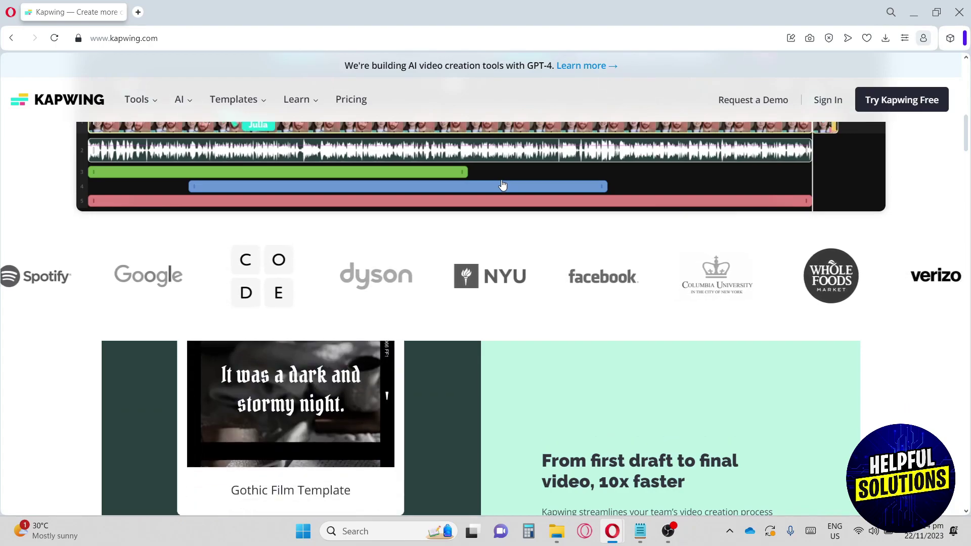
scroll(502, 185, "up", 1)
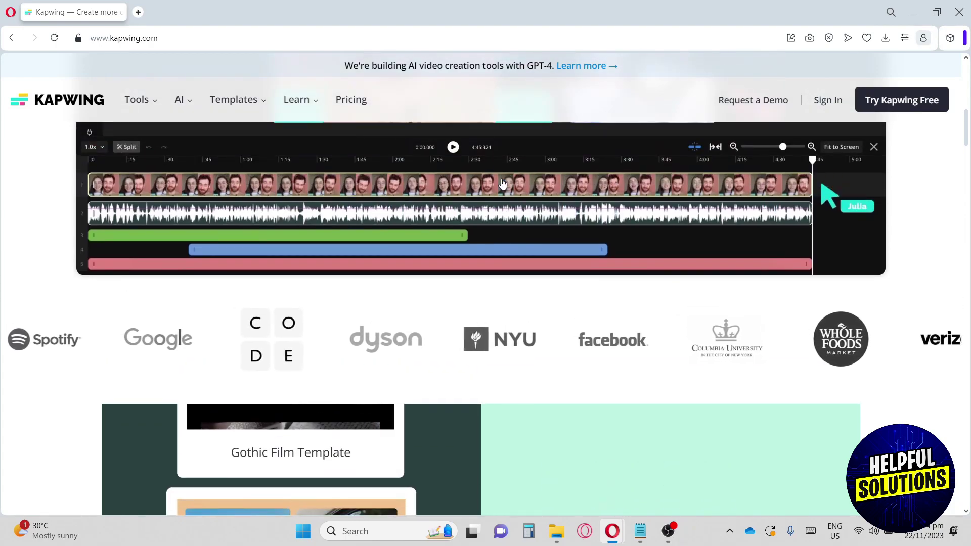
scroll(502, 185, "up", 3)
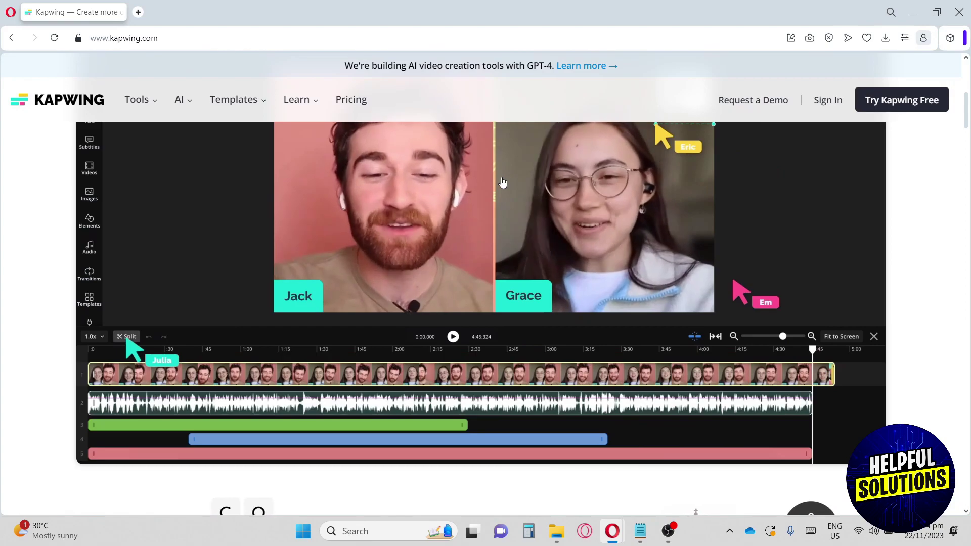
scroll(502, 183, "up", 1)
scroll(502, 189, "up", 2)
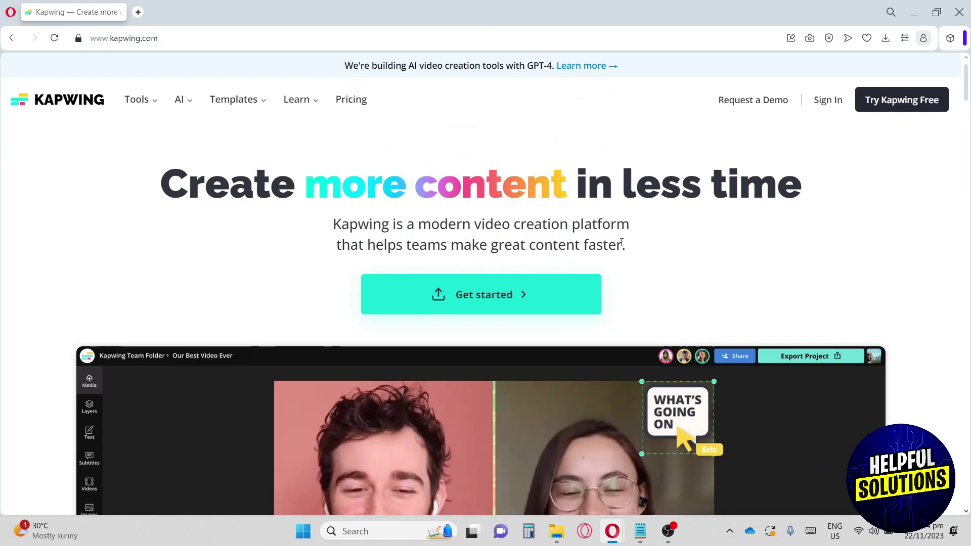
- Sign in to Kapwing through Get started using a Google account
left_click(422, 298)
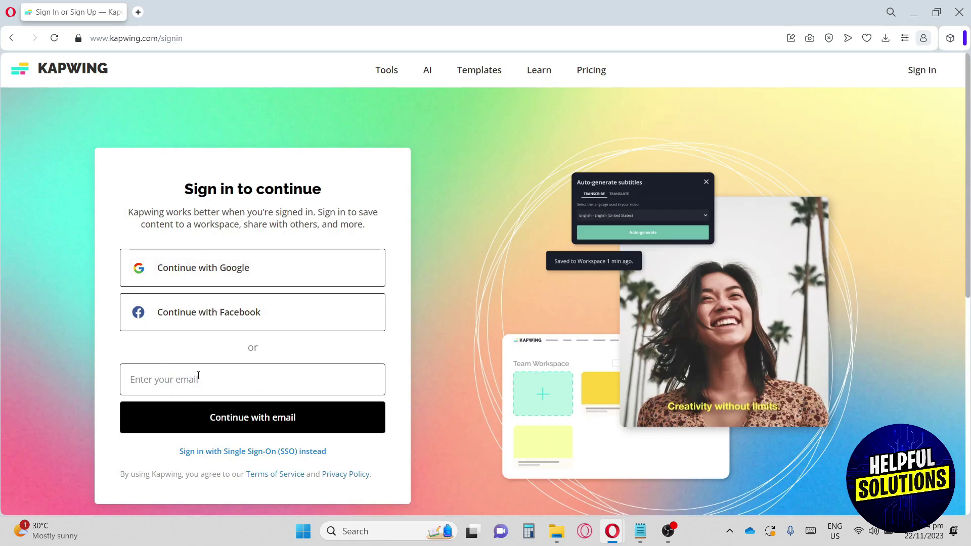
left_click(208, 258)
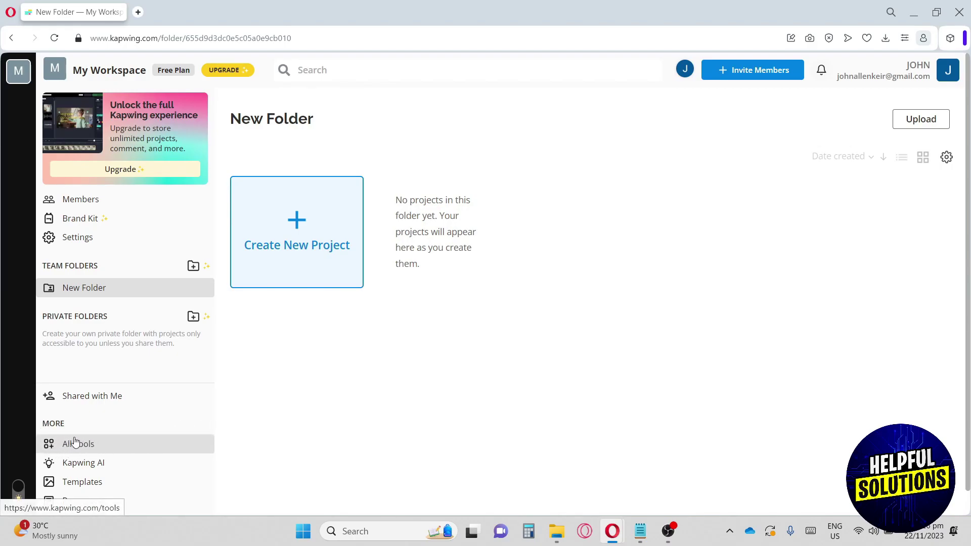
scroll(372, 256, "down", 2)
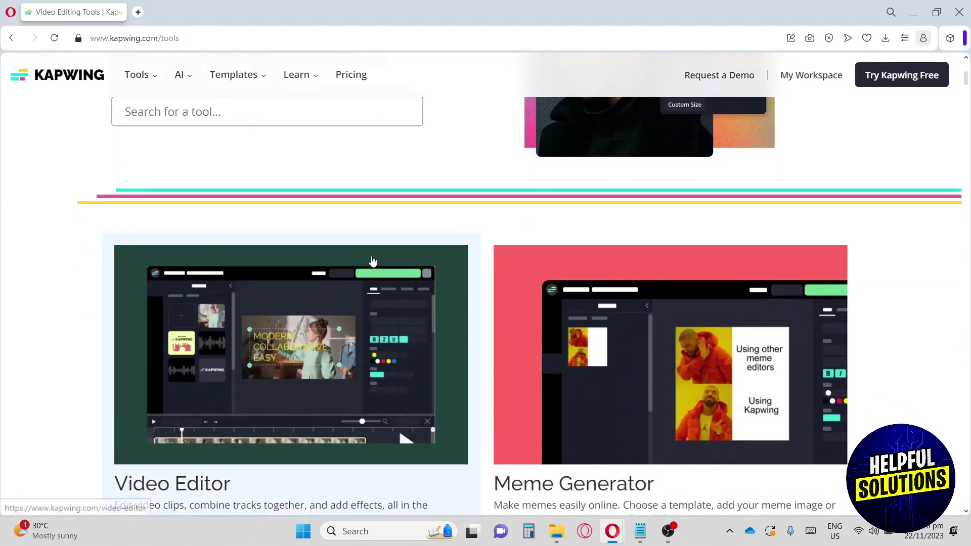
scroll(373, 262, "up", 2)
scroll(373, 262, "down", 2)
scroll(390, 273, "down", 1)
scroll(394, 269, "down", 2)
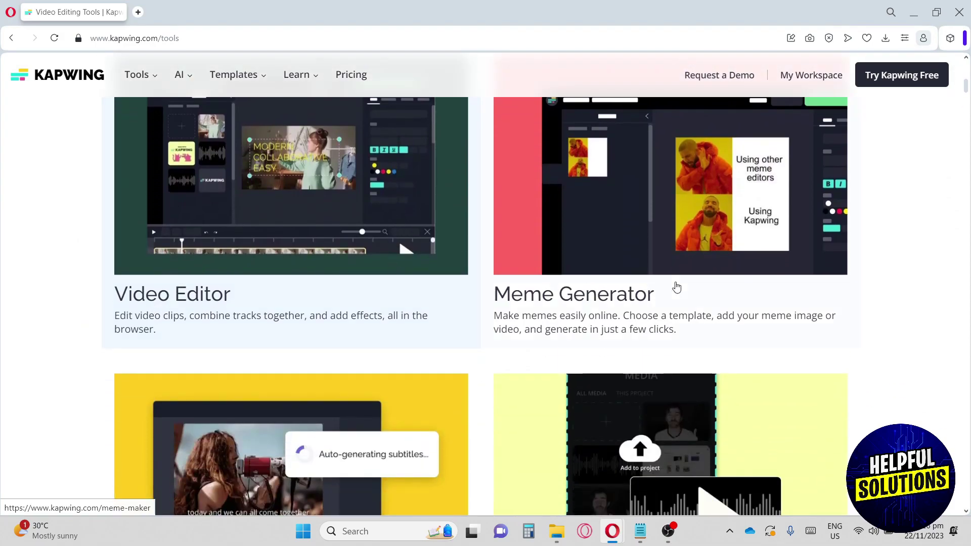
scroll(677, 288, "down", 3)
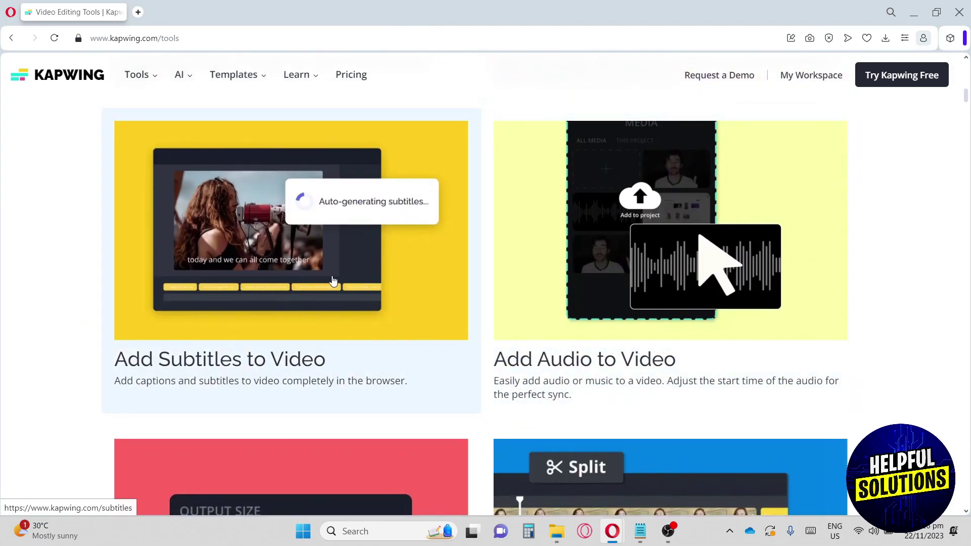
scroll(309, 282, "down", 2)
scroll(722, 200, "down", 4)
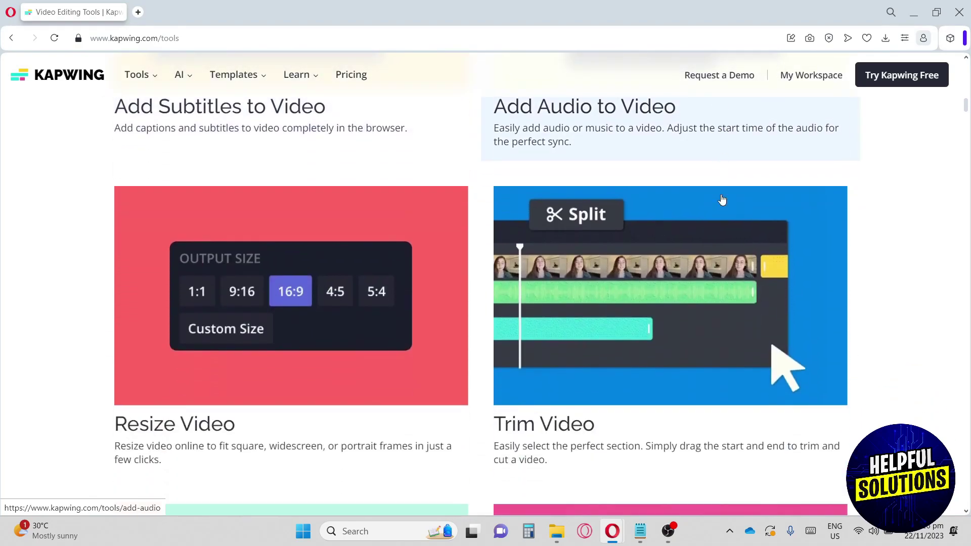
scroll(721, 200, "down", 3)
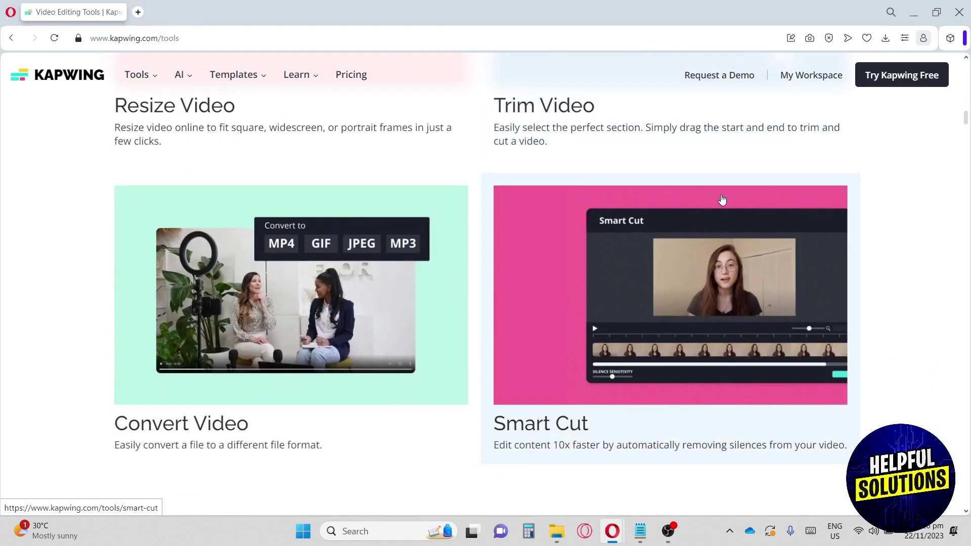
scroll(722, 200, "down", 2)
scroll(722, 199, "down", 2)
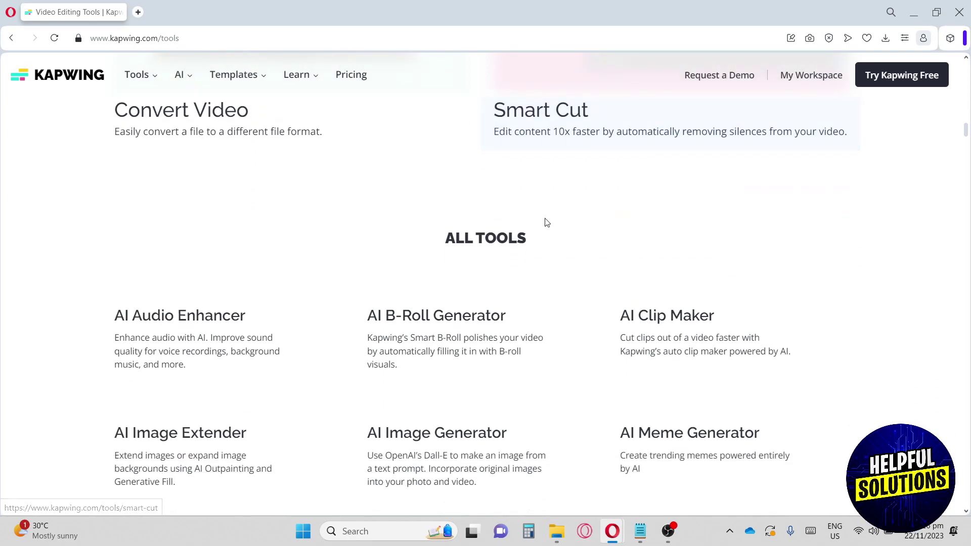
scroll(543, 220, "down", 3)
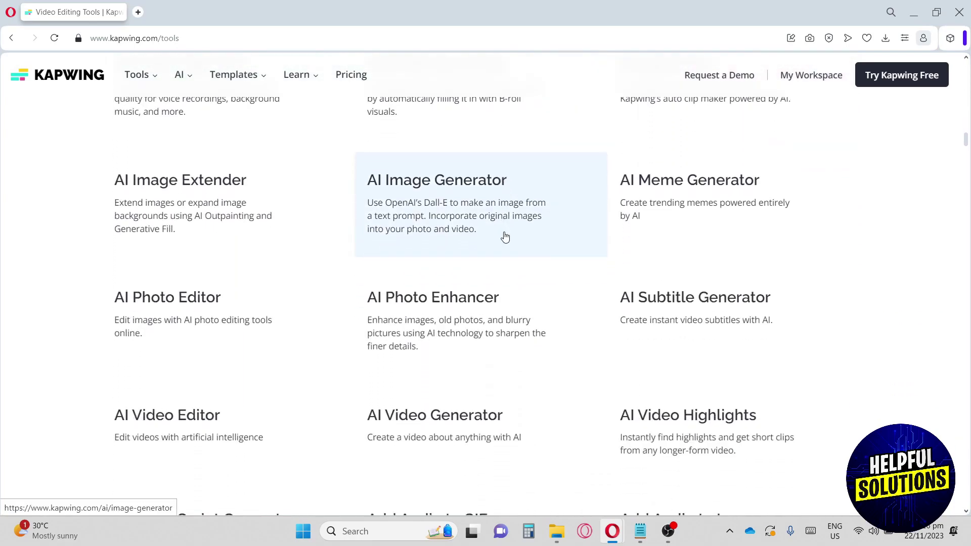
scroll(504, 237, "down", 2)
scroll(507, 237, "down", 2)
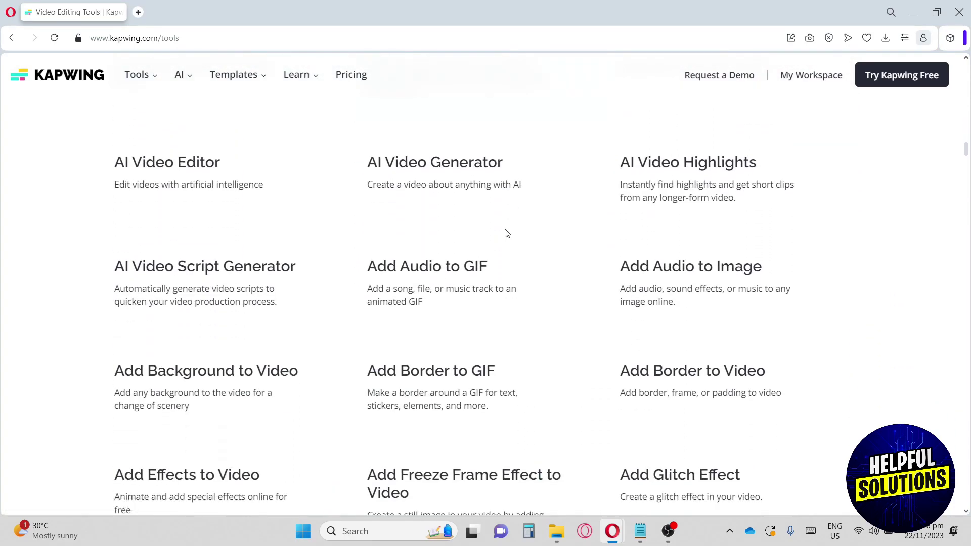
scroll(506, 233, "down", 1)
scroll(506, 232, "down", 2)
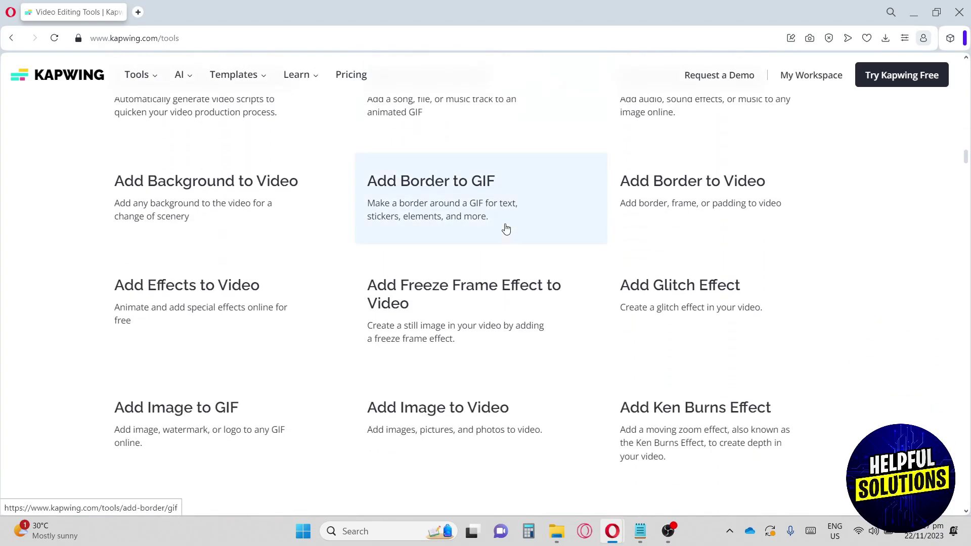
scroll(505, 228, "down", 3)
scroll(506, 228, "down", 5)
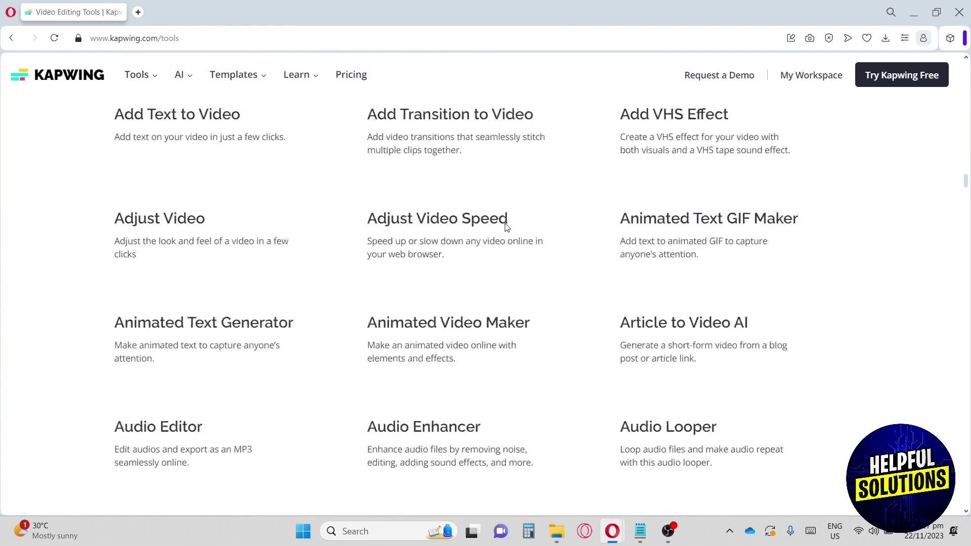
scroll(506, 229, "down", 3)
scroll(506, 228, "down", 4)
scroll(506, 228, "down", 4)
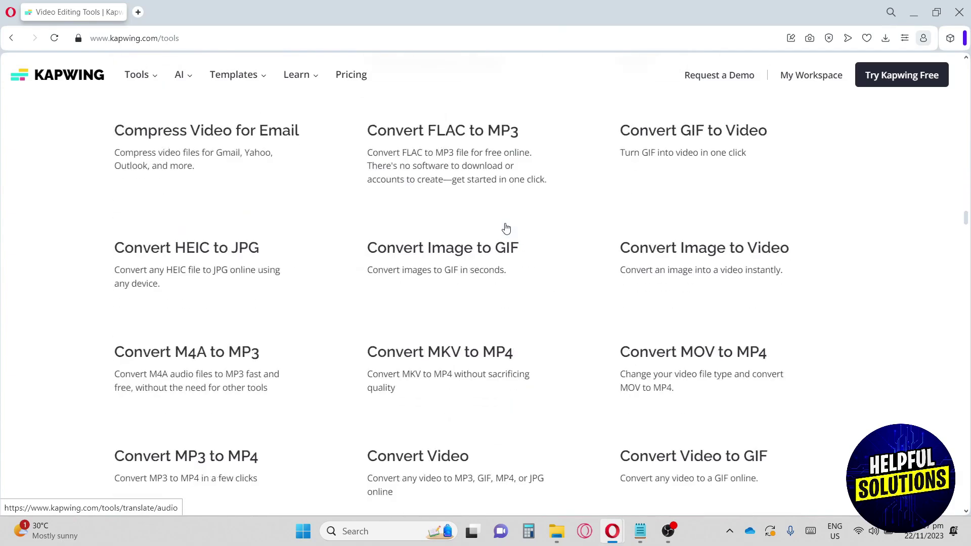
scroll(506, 229, "down", 5)
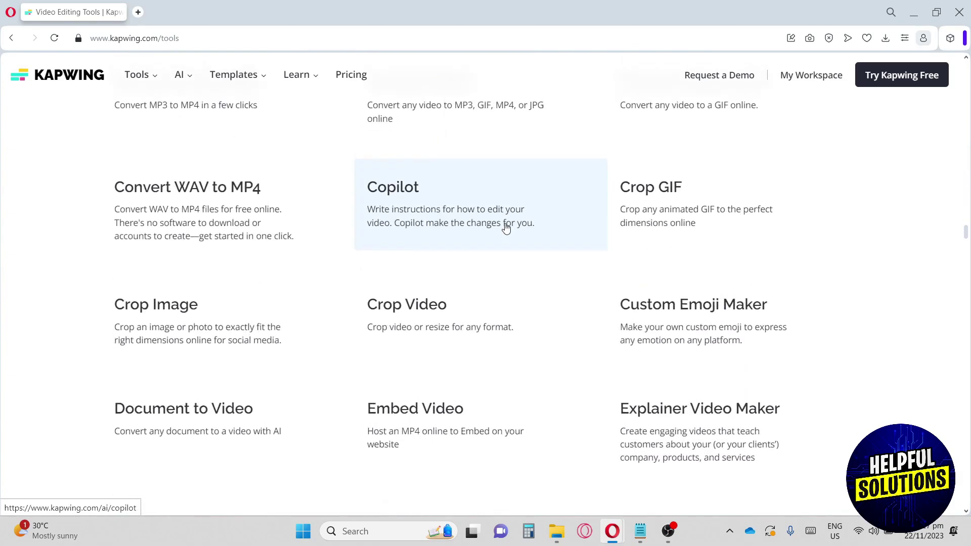
scroll(506, 229, "up", 5)
scroll(507, 229, "up", 5)
scroll(506, 228, "up", 3)
scroll(506, 229, "up", 5)
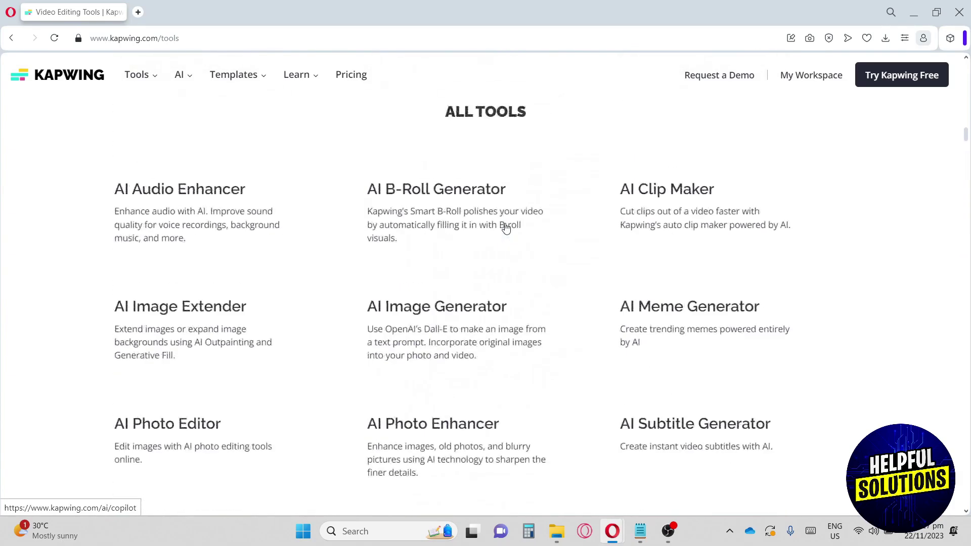
scroll(506, 229, "up", 3)
- Go from the All Tools page to My Workspace's New Folder project view
left_click(800, 82)
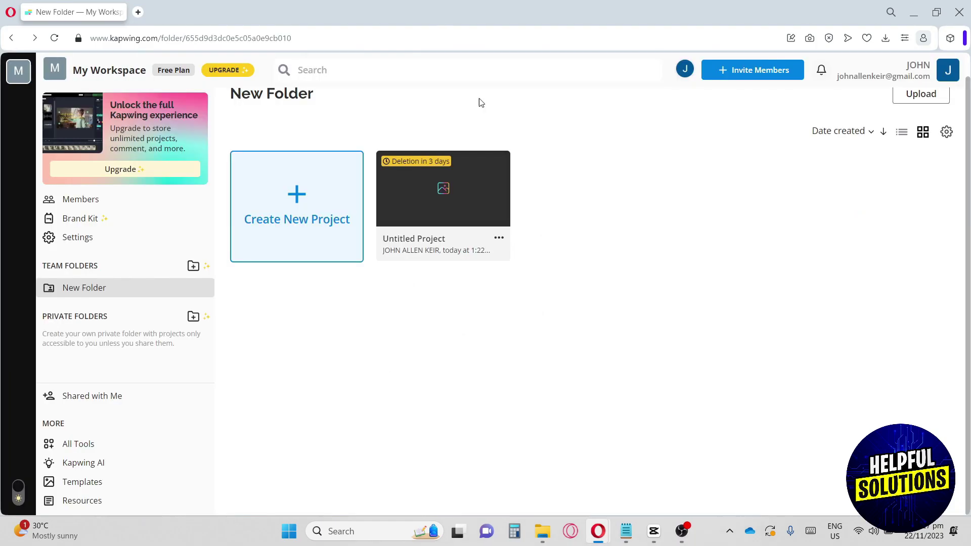
left_click(81, 199)
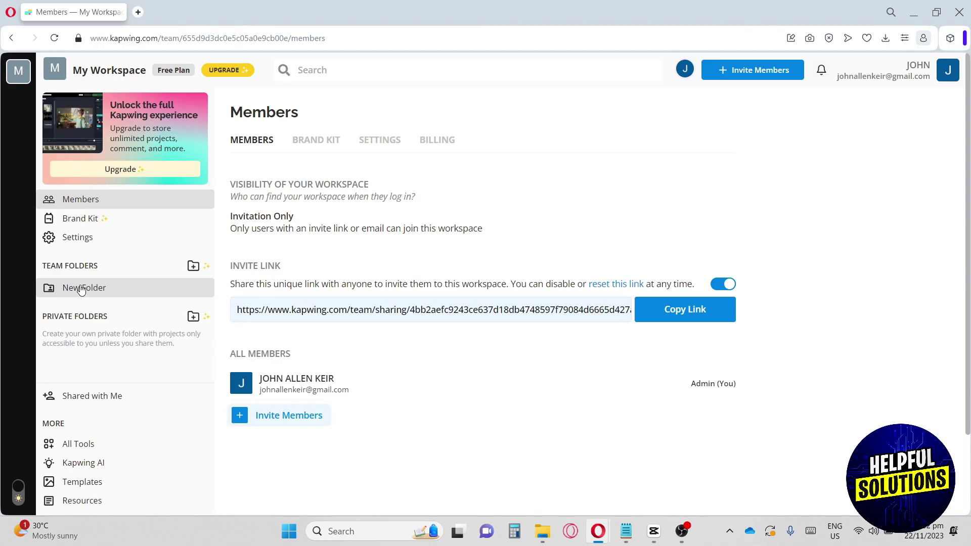
left_click(96, 291)
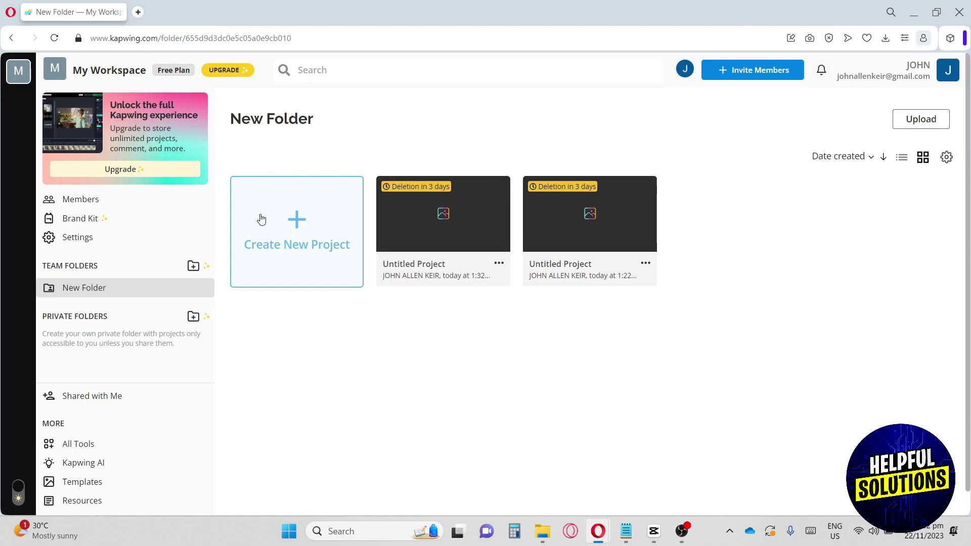
- Create a blank 16:9 project and upload the video files test.MOV and test1.MOV
left_click(286, 229)
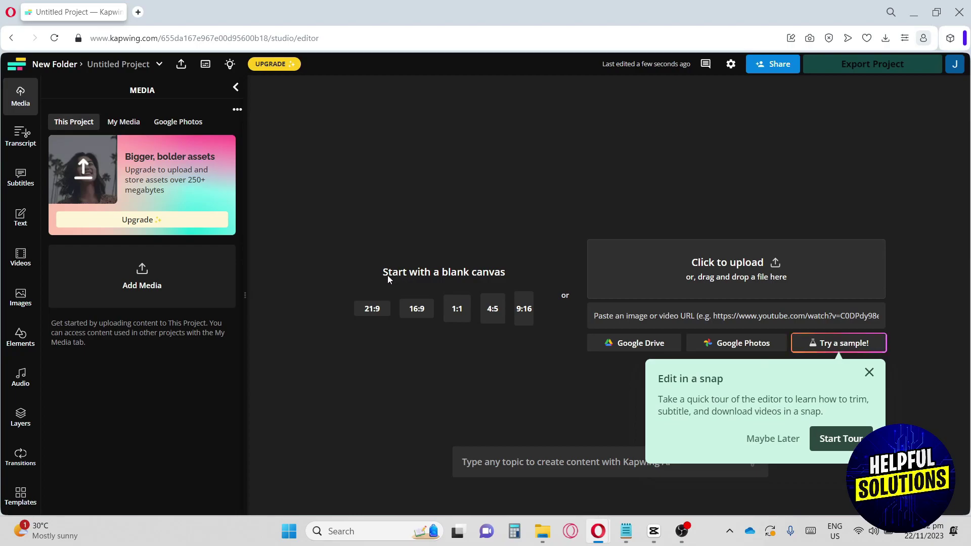
left_click(417, 310)
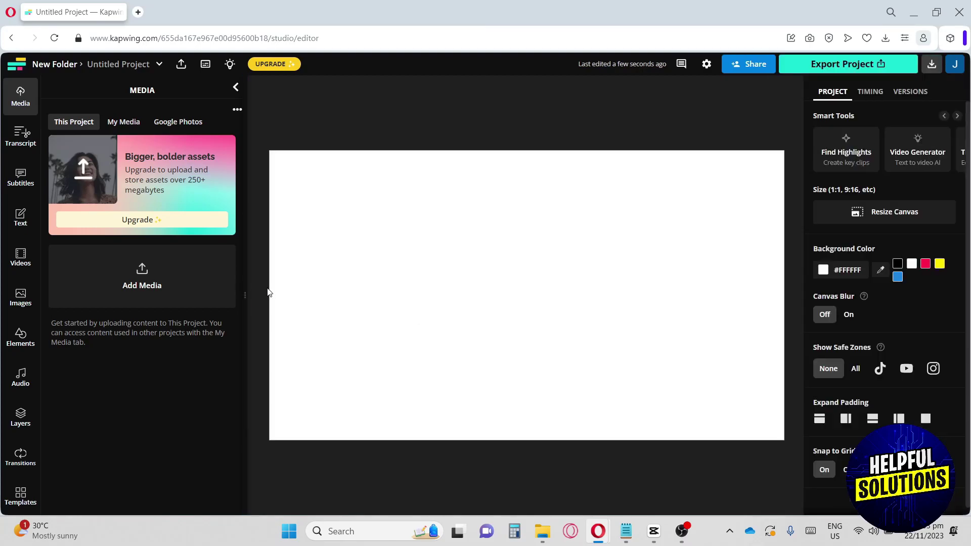
left_click(204, 275)
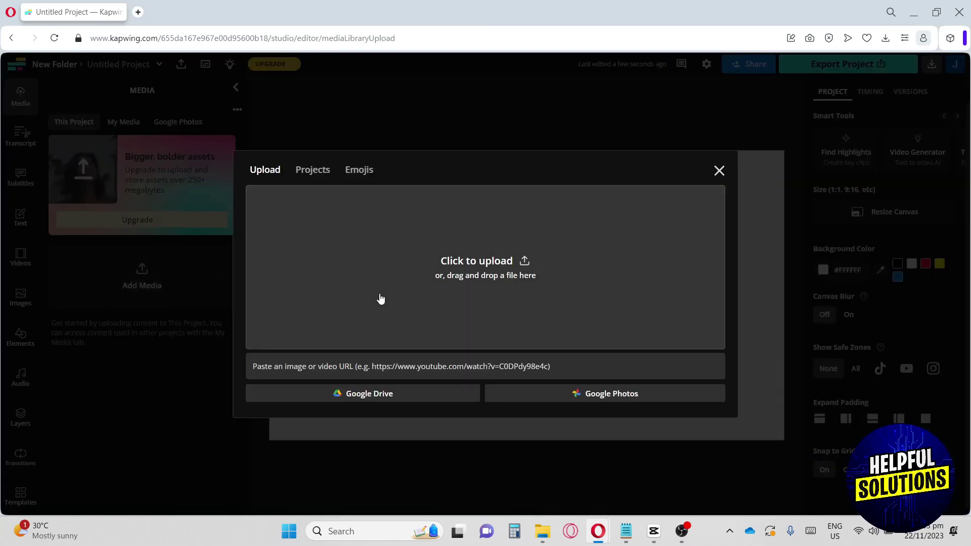
left_click(490, 270)
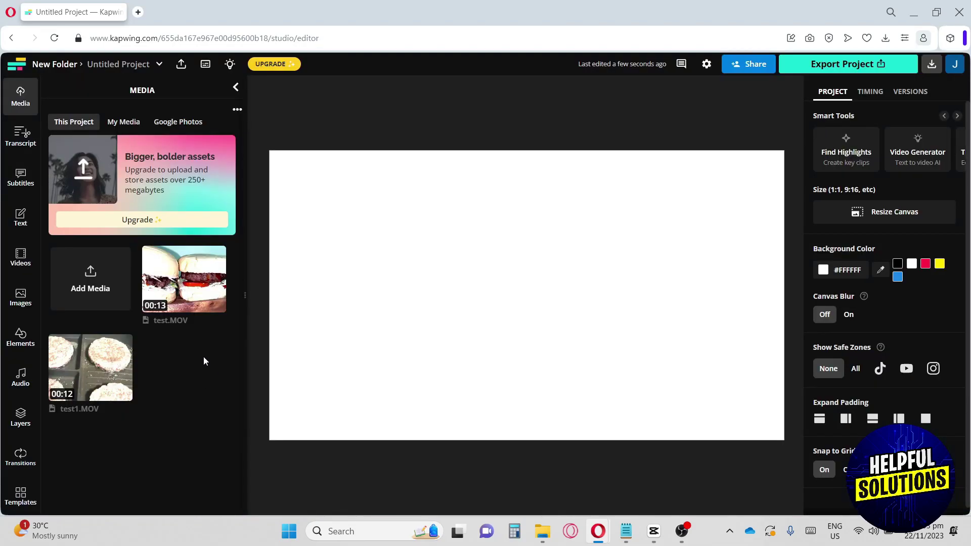
mouse_move(184, 279)
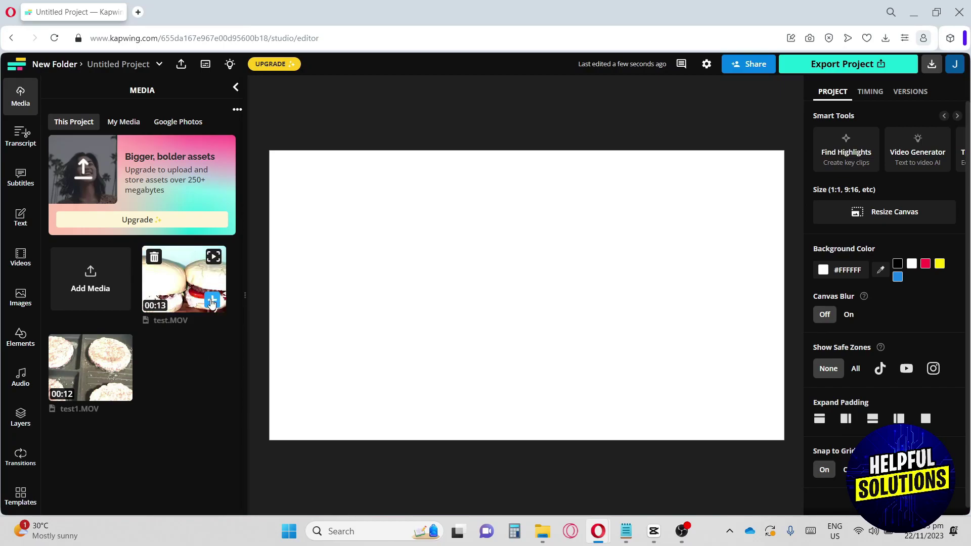
- Add test.MOV to the timeline, split it at 0:01.3, and bring up the first piece's actions menu
left_click(213, 301)
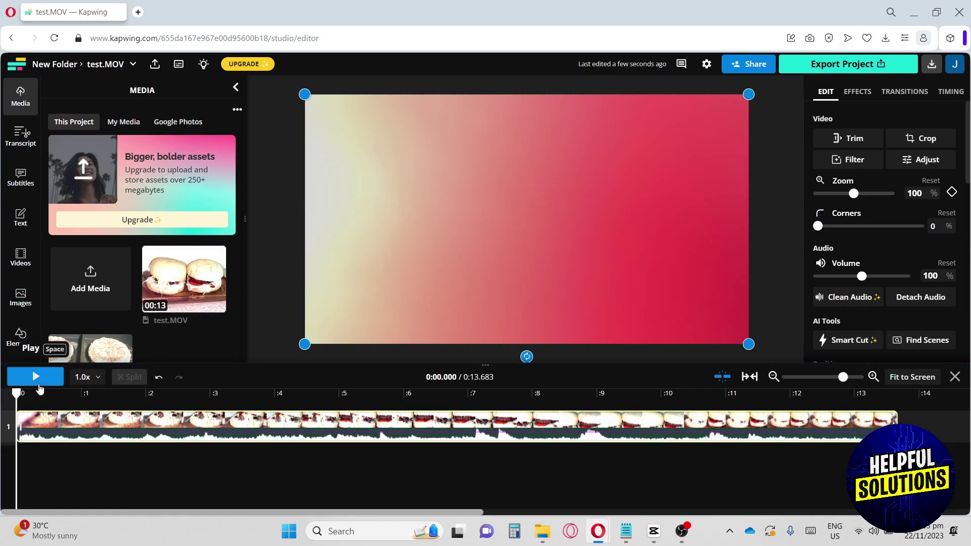
left_click(35, 379)
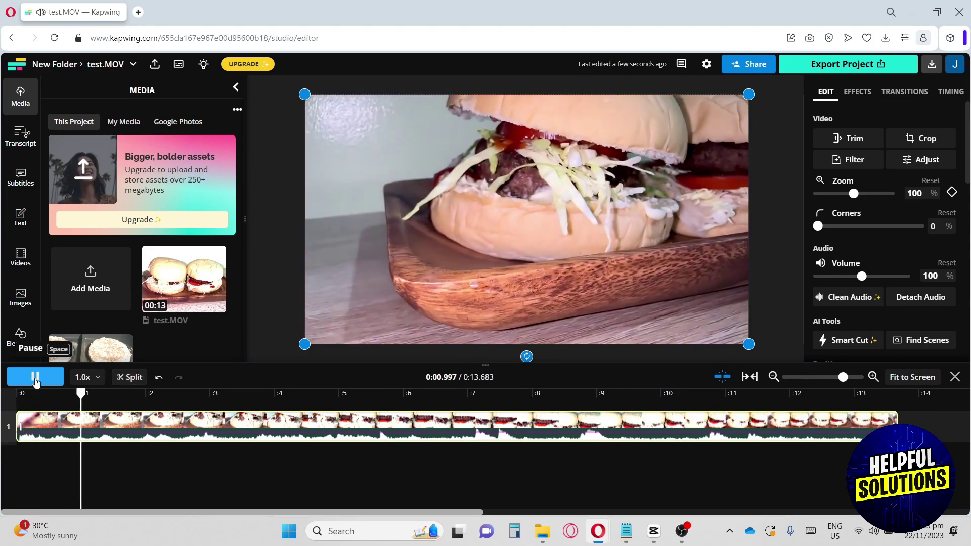
left_click(36, 380)
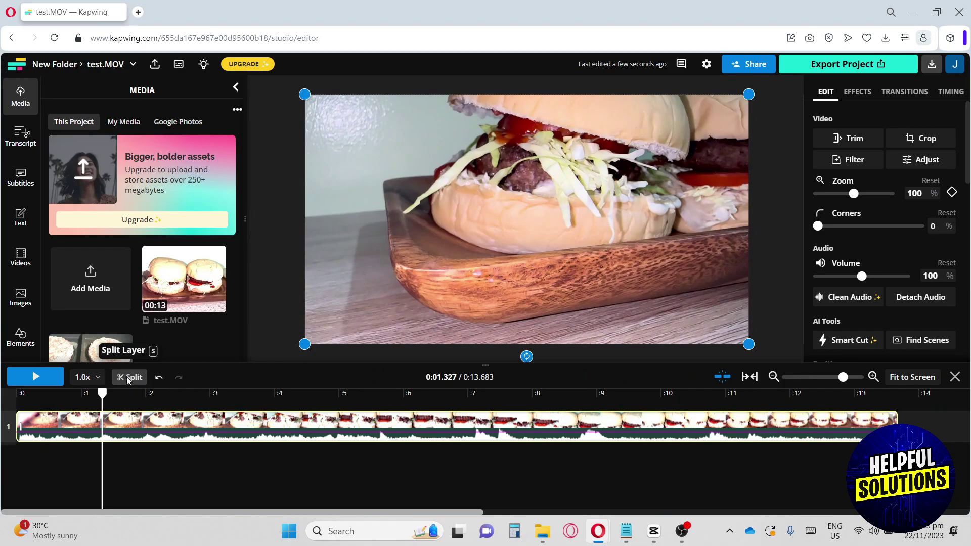
left_click(127, 377)
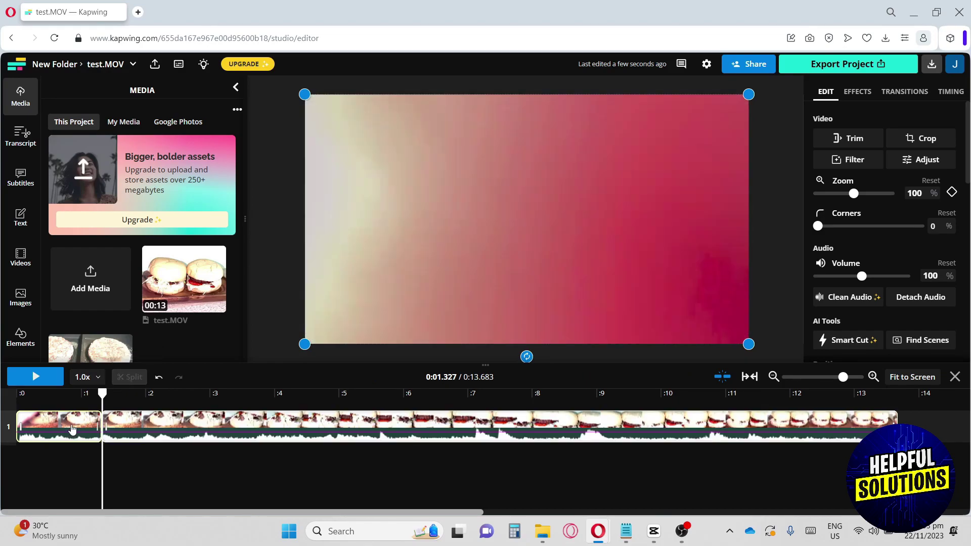
right_click(70, 425)
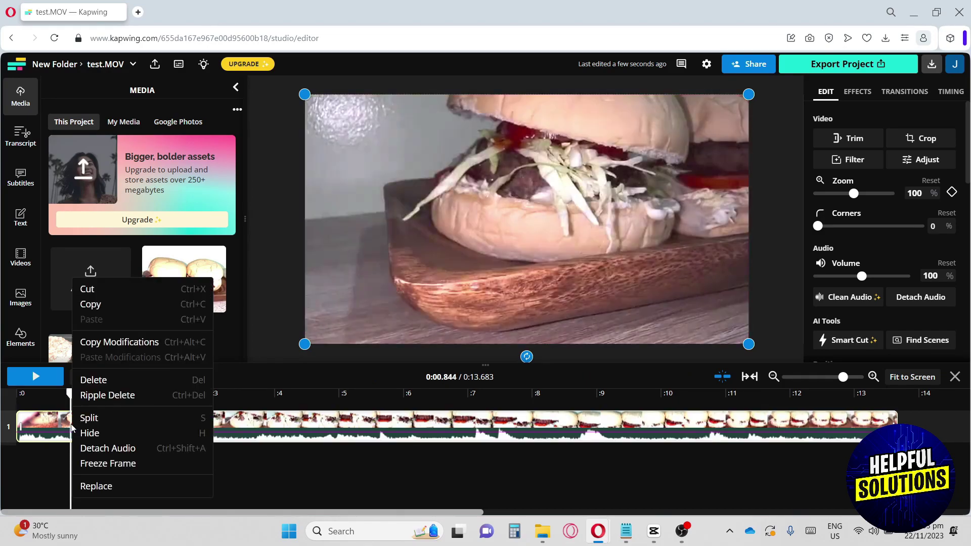
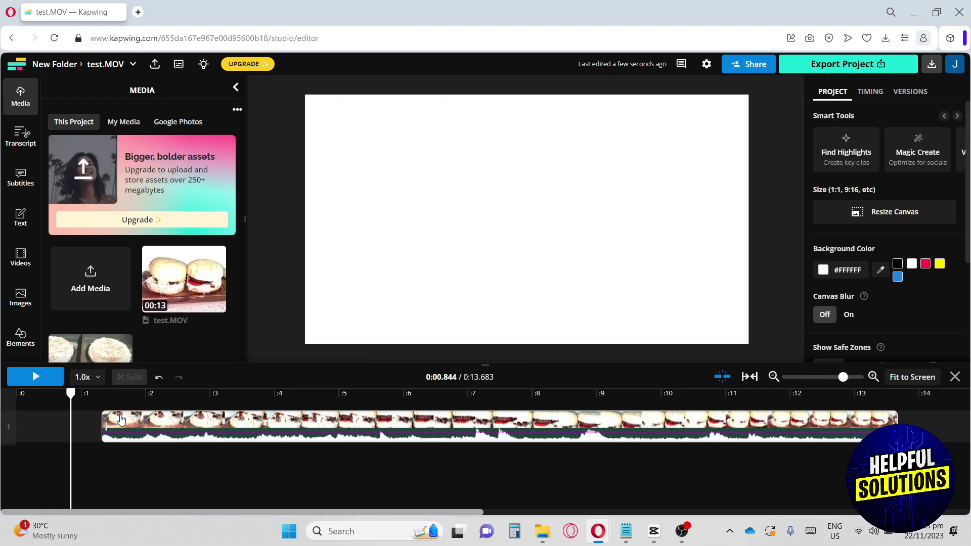
- Drag the burger clip left on the timeline so it starts at 0:00
left_click_drag(120, 420, 13, 420)
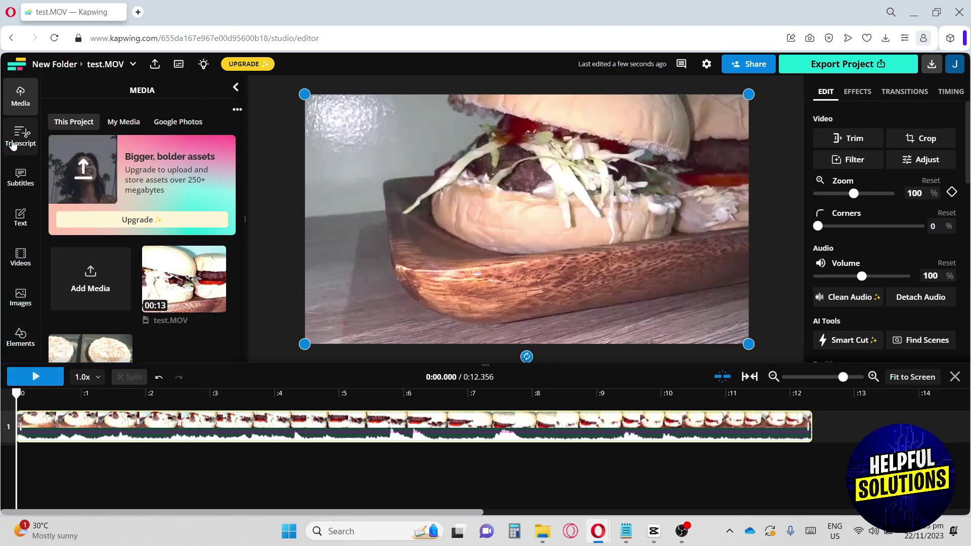
- Browse the Transcript and Subtitles tools, ending on the Text panel's style presets
left_click(17, 140)
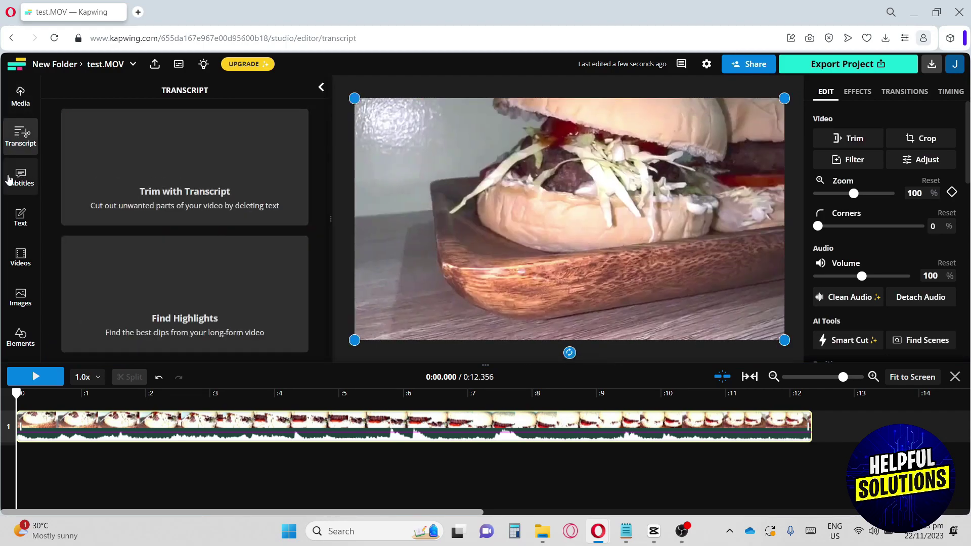
left_click(17, 179)
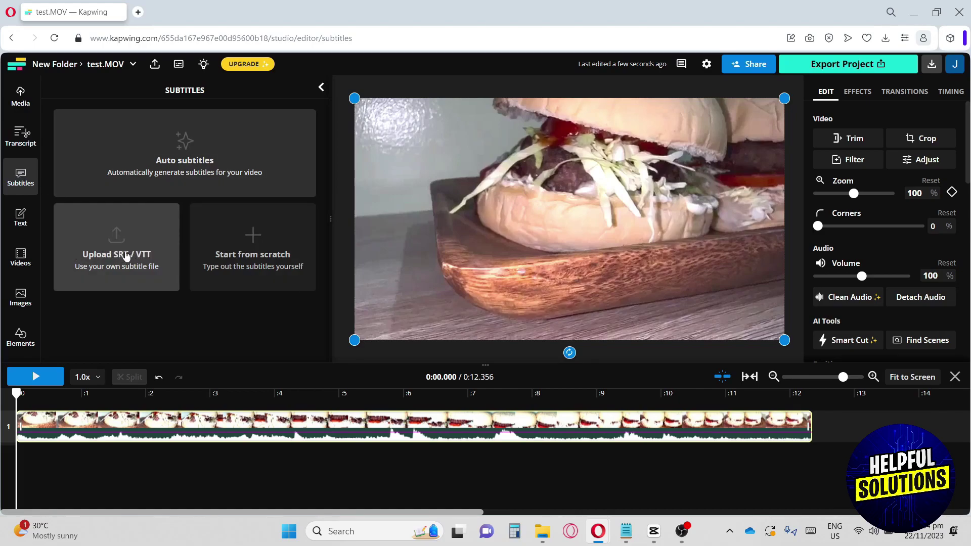
left_click(20, 222)
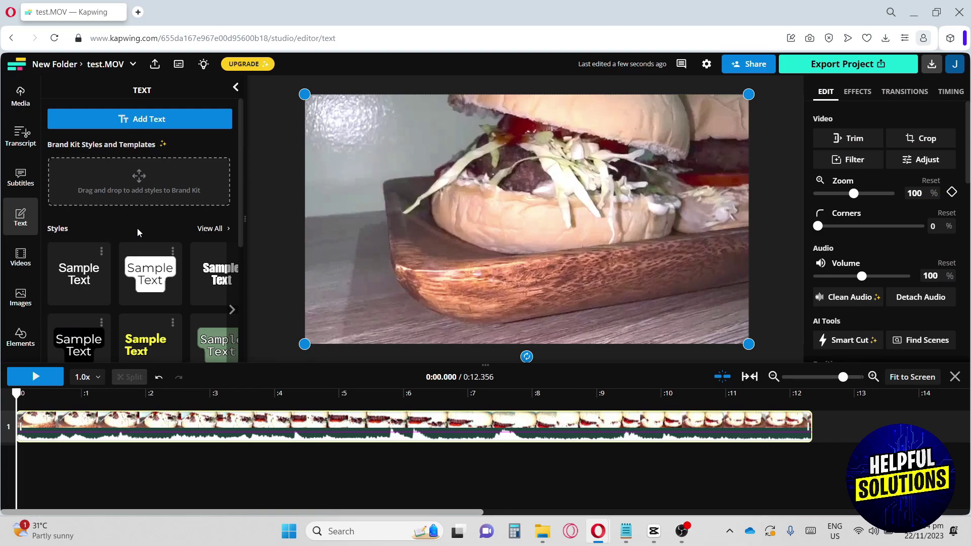
scroll(138, 229, "down", 1)
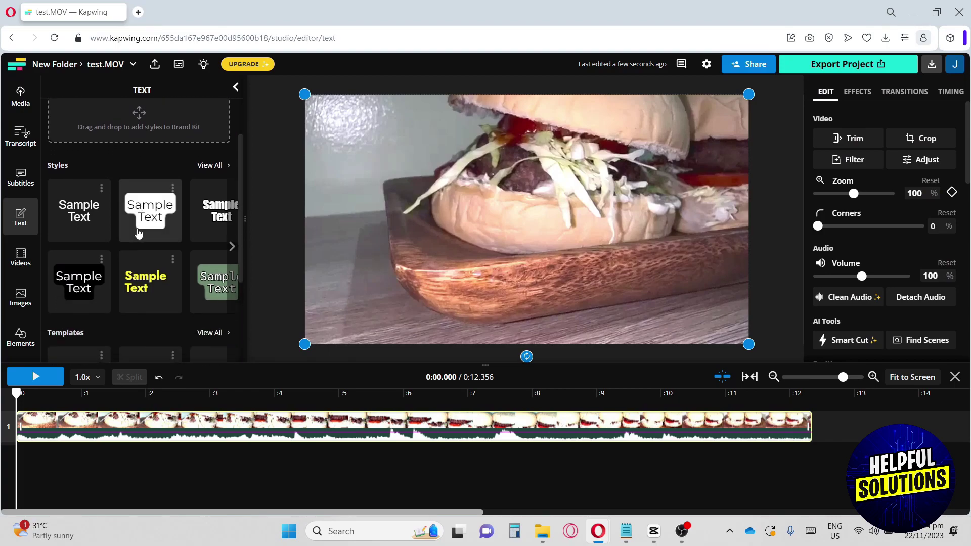
- Page the Styles carousel forward to reveal more text styles
left_click(232, 248)
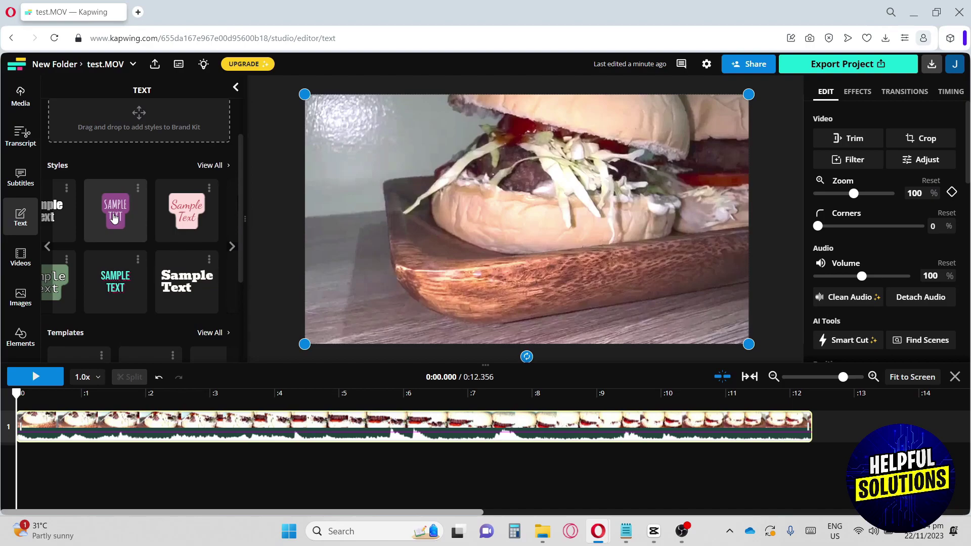
- Add a purple 'BURGER KING' caption at the lower left, lasting about five seconds
left_click(115, 218)
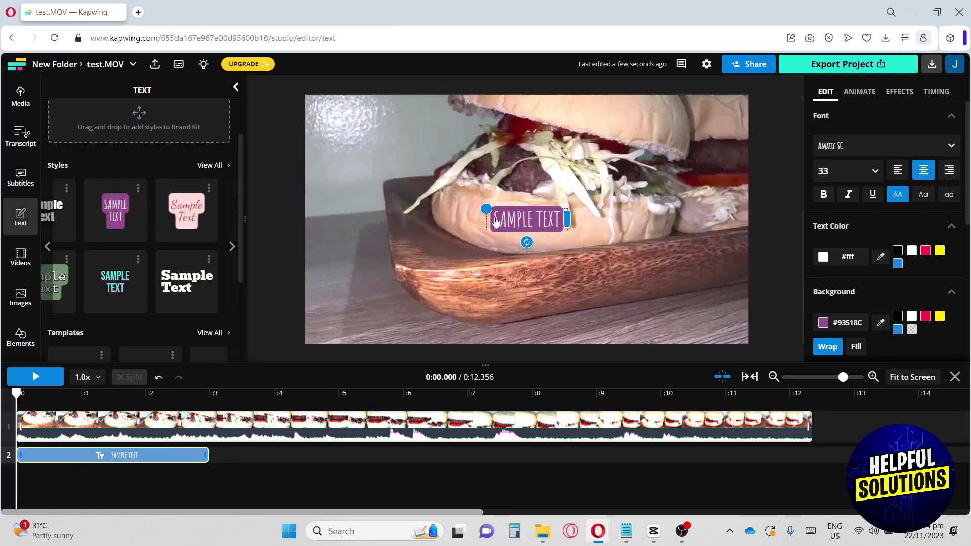
left_click_drag(519, 227, 373, 322)
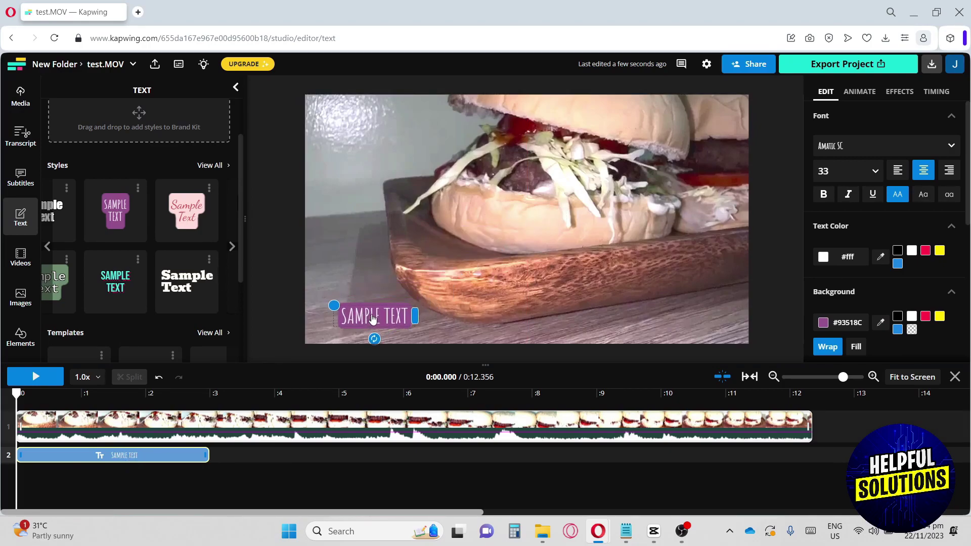
double_click(378, 316)
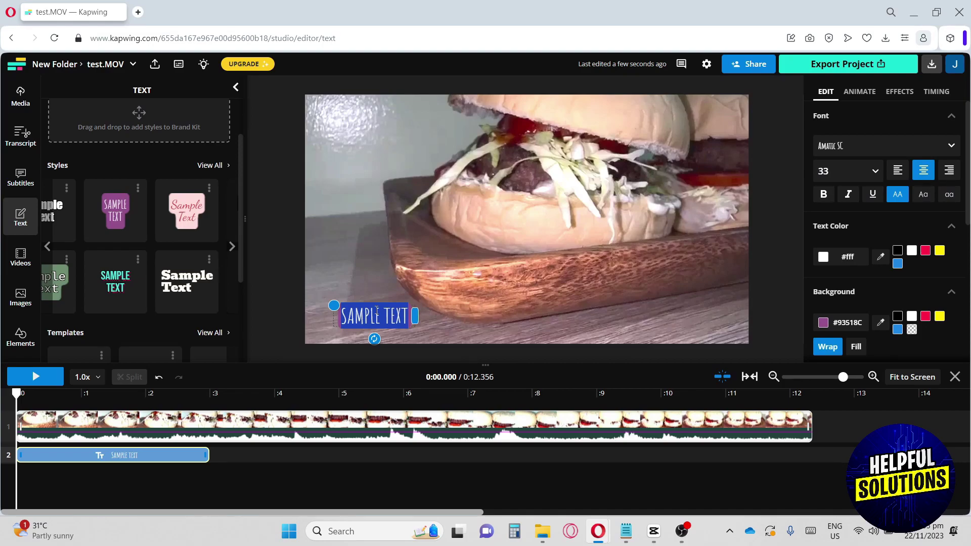
type("BURGE")
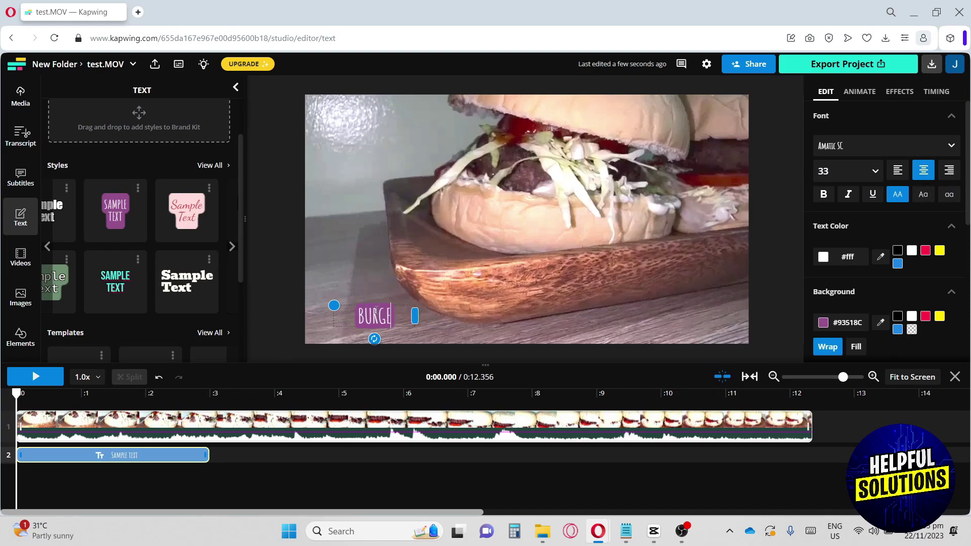
type("R KING")
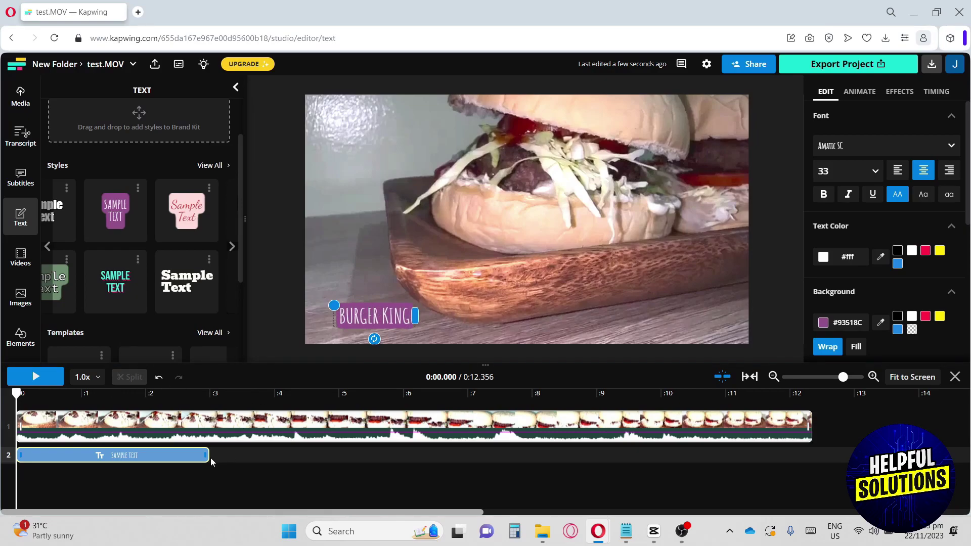
left_click_drag(209, 457, 349, 457)
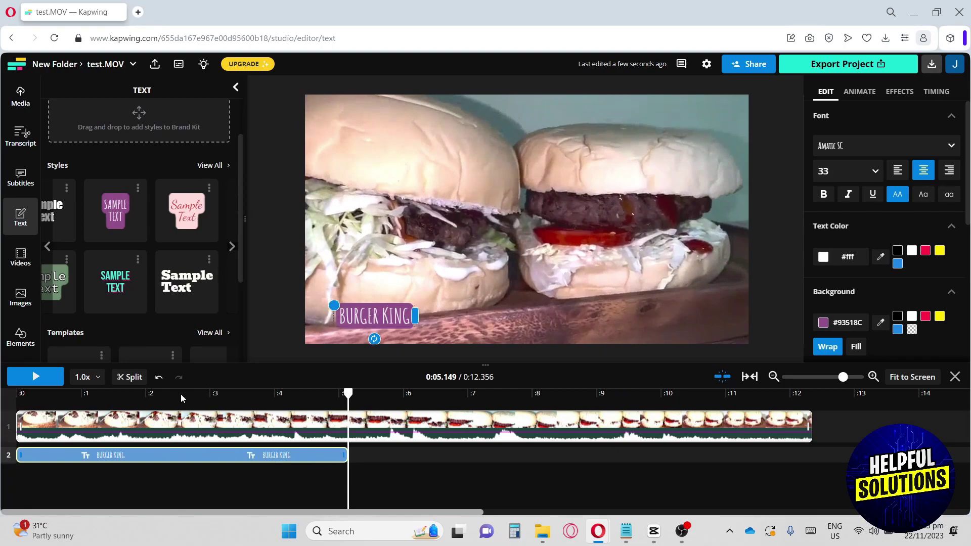
- Preview the video from the start to check the caption
left_click(20, 395)
key("space")
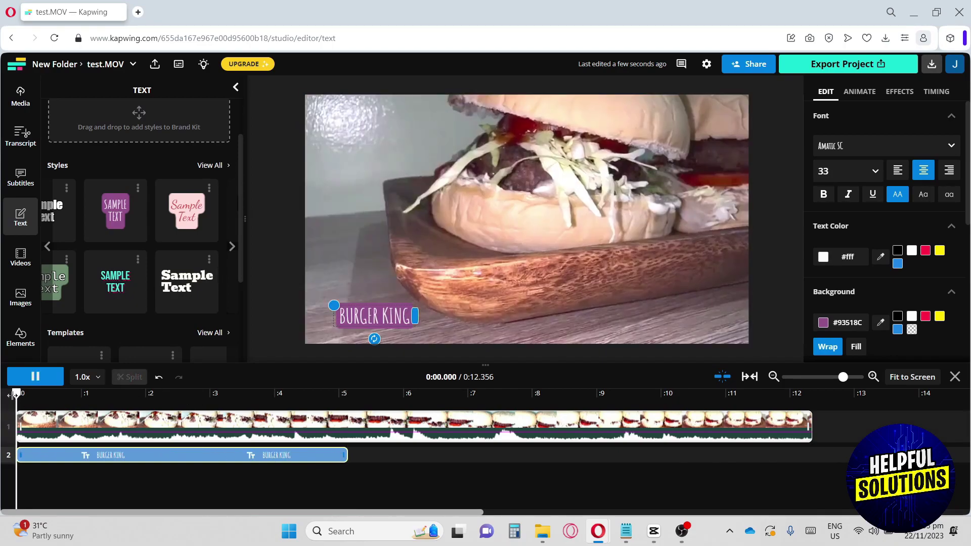
key("space")
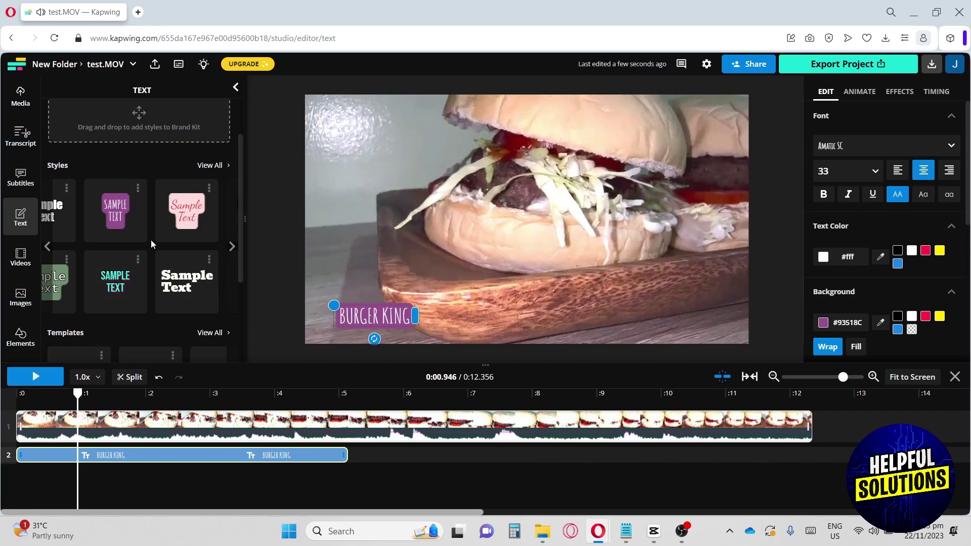
scroll(151, 242, "down", 1)
scroll(151, 244, "down", 1)
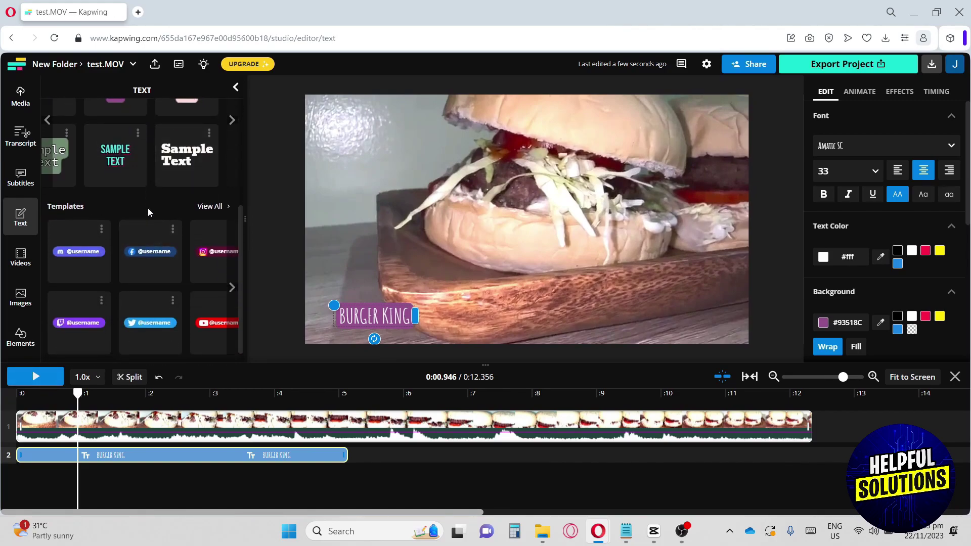
scroll(148, 204, "down", 1)
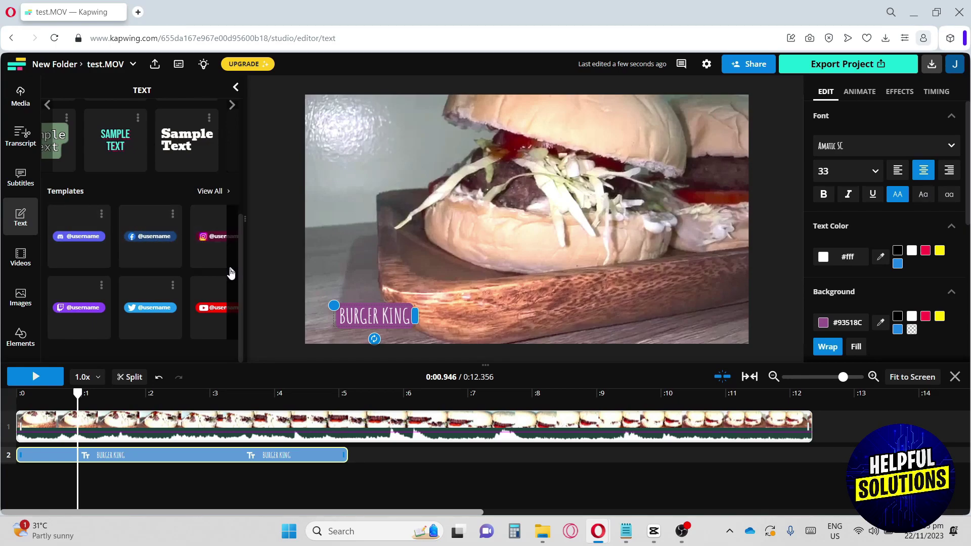
- Add the YouTube handle template, shrunk small and placed beside the BURGER KING caption
left_click(210, 310)
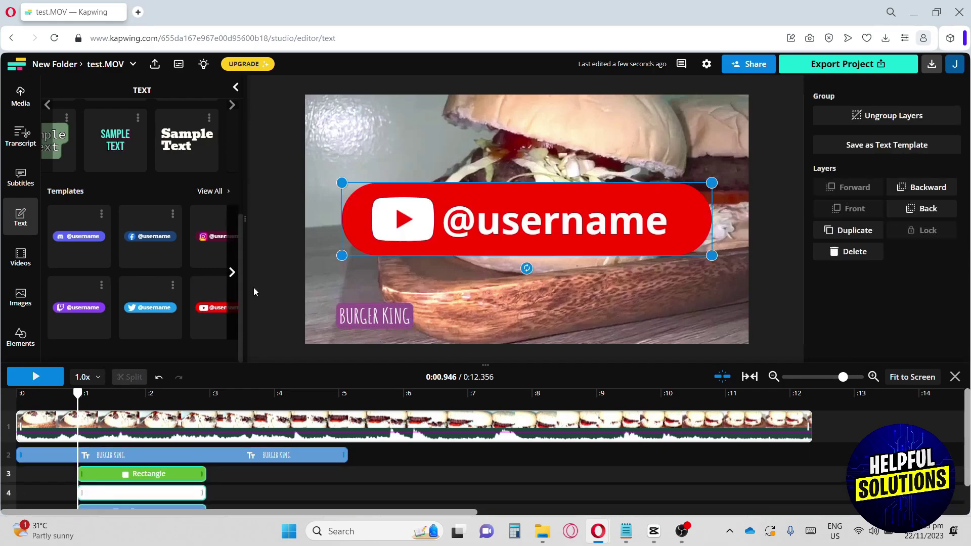
left_click(712, 192)
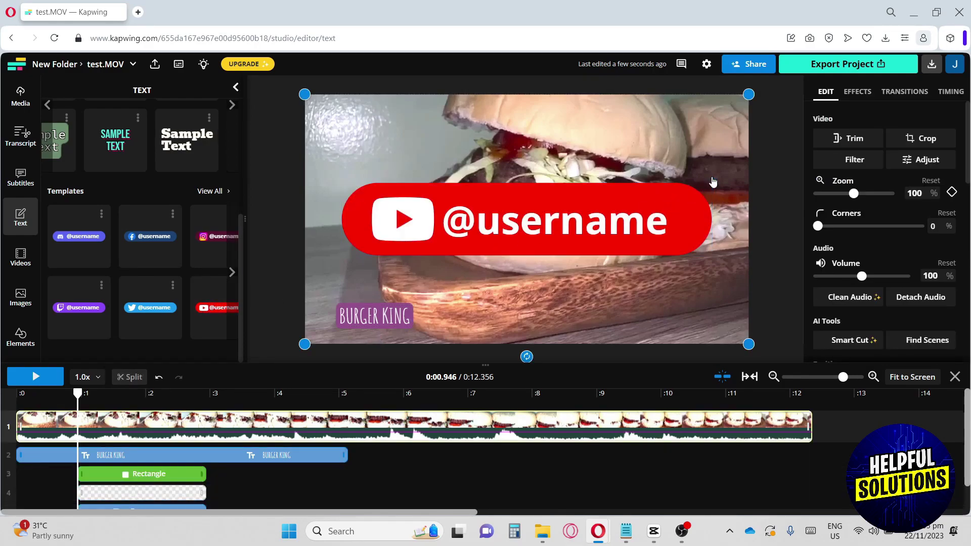
left_click(638, 234)
mouse_move(712, 183)
left_mouse_down()
mouse_move(436, 236)
mouse_move(489, 319)
left_mouse_up()
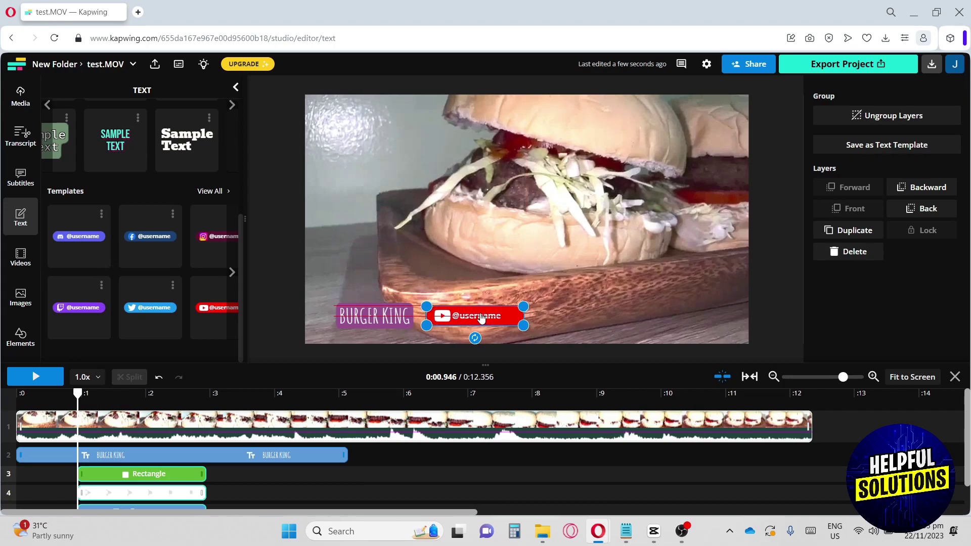
left_click_drag(490, 319, 476, 317)
double_click(474, 317)
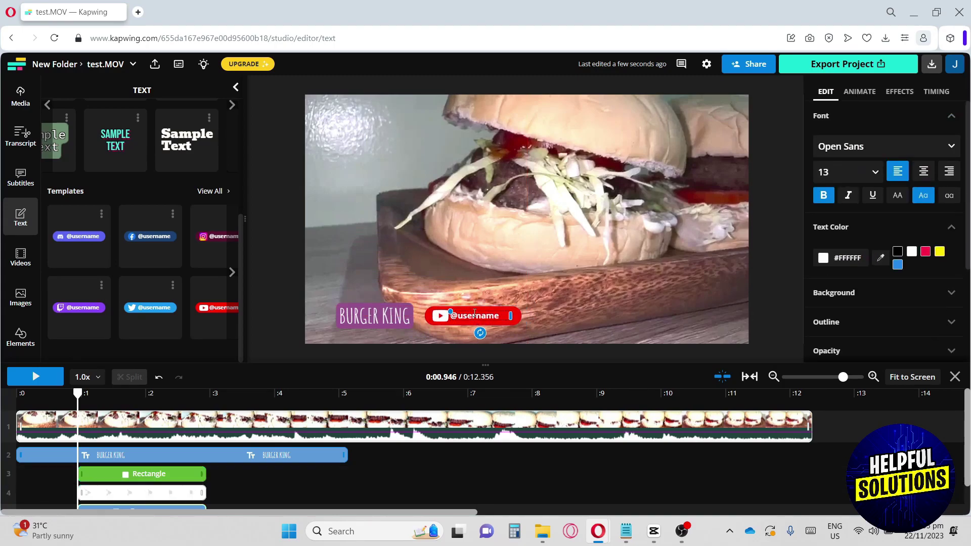
type("THESAVVYP")
type("OFESSOR")
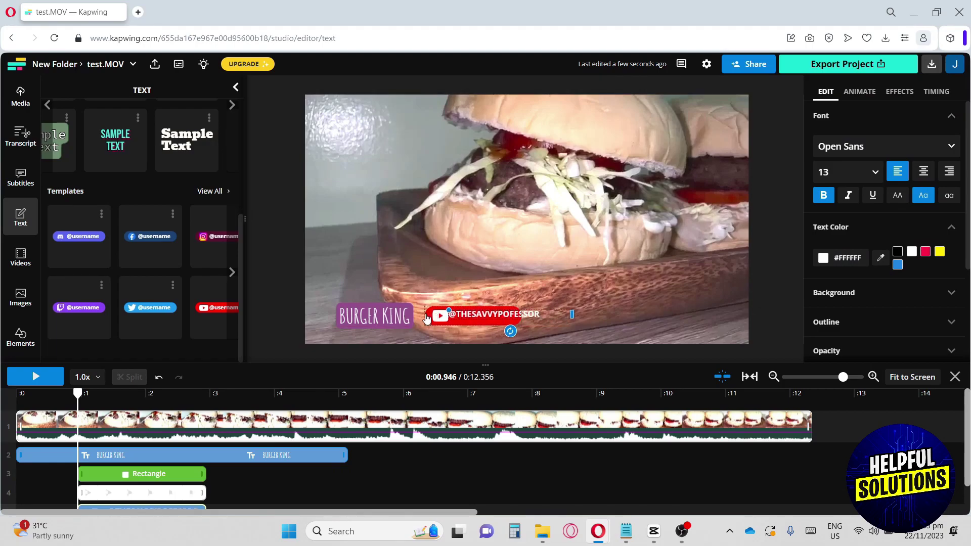
left_click(425, 318)
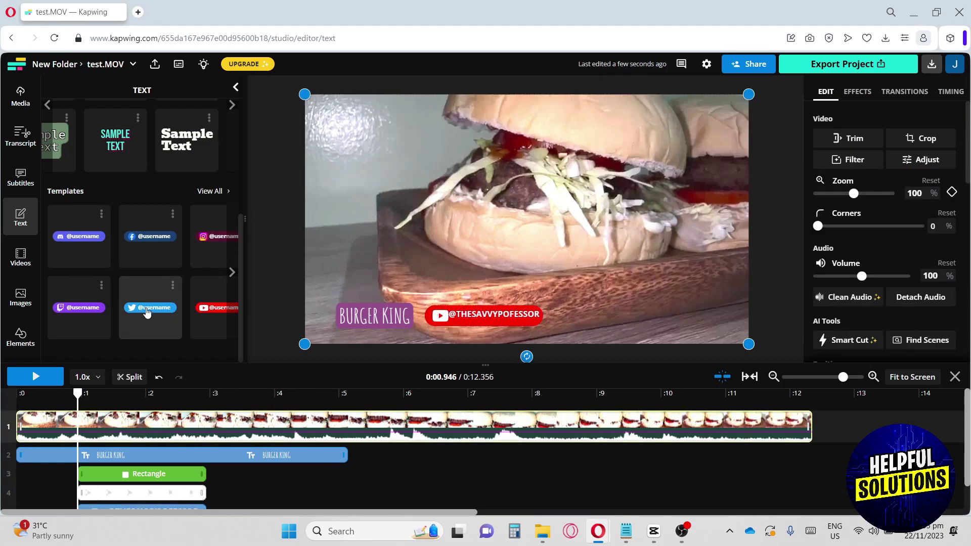
left_click(21, 260)
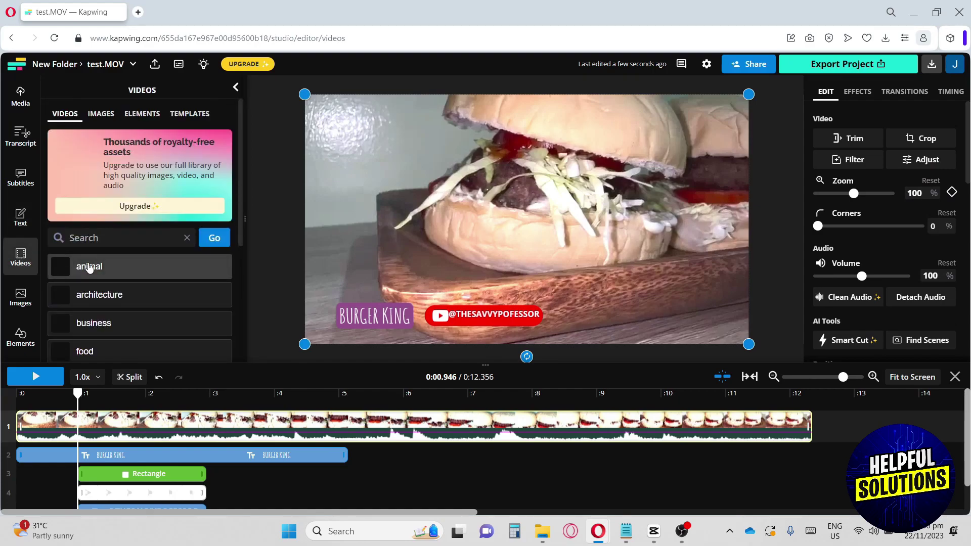
scroll(126, 261, "down", 1)
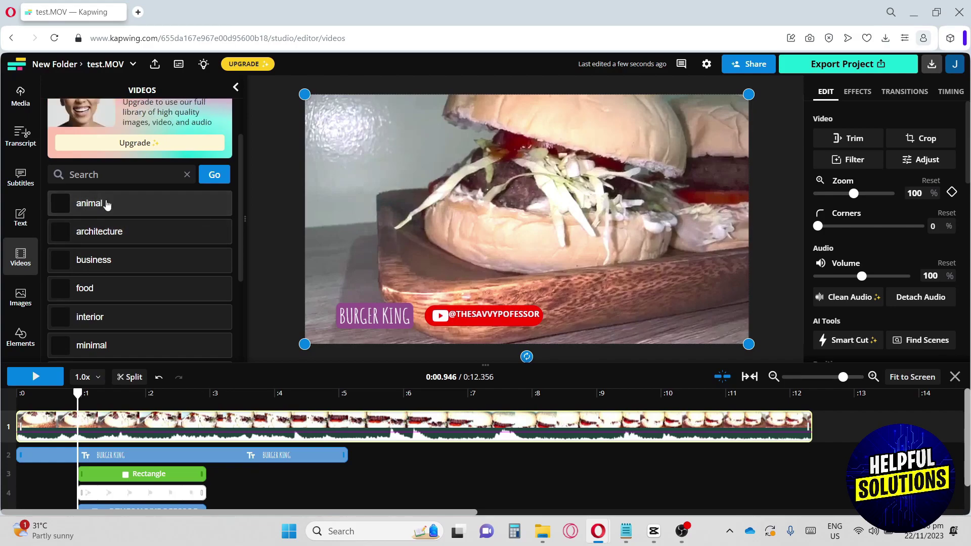
- Browse the stock videos in the 'animal' category
left_click(127, 206)
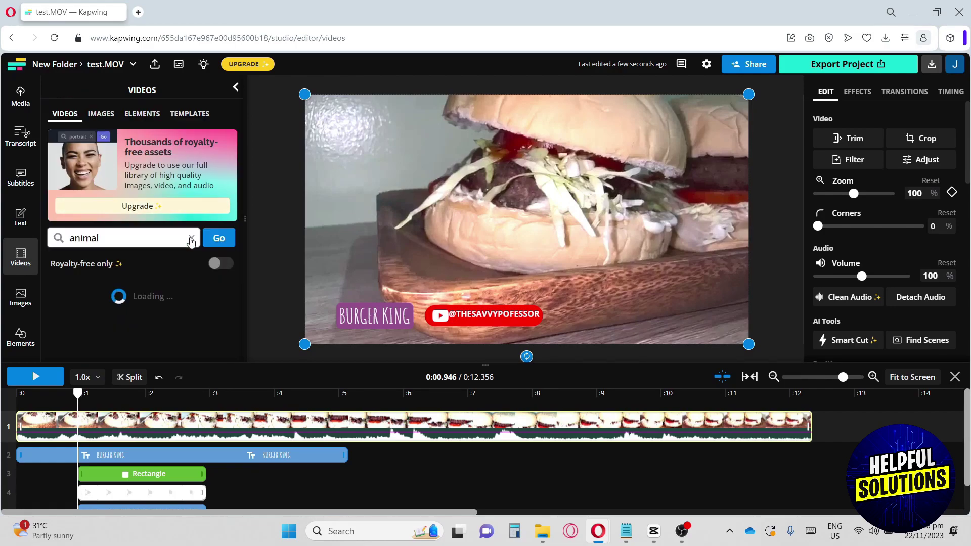
- Search the stock Images library for 'food' and browse the results
left_click(26, 298)
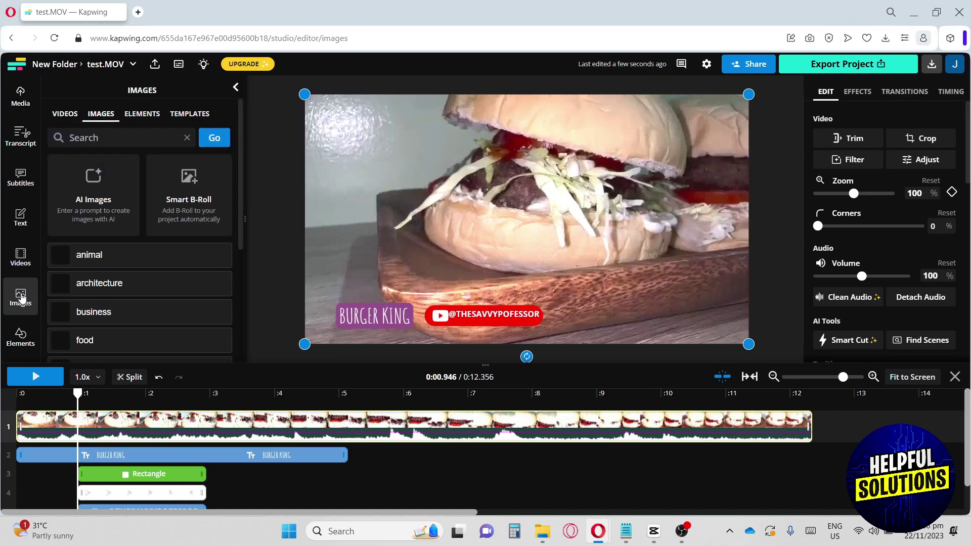
scroll(105, 270, "down", 2)
scroll(111, 269, "down", 1)
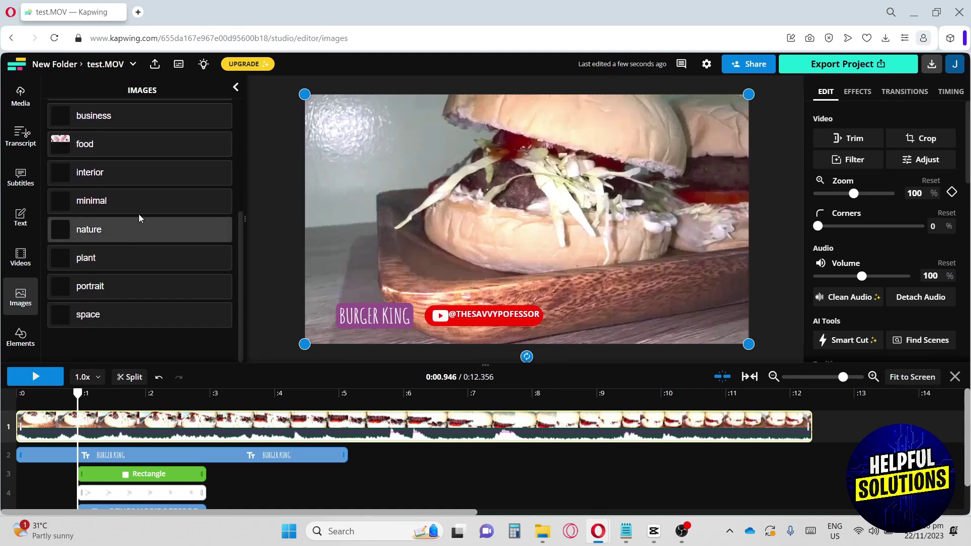
scroll(148, 182, "up", 1)
scroll(147, 187, "up", 2)
left_click(106, 213)
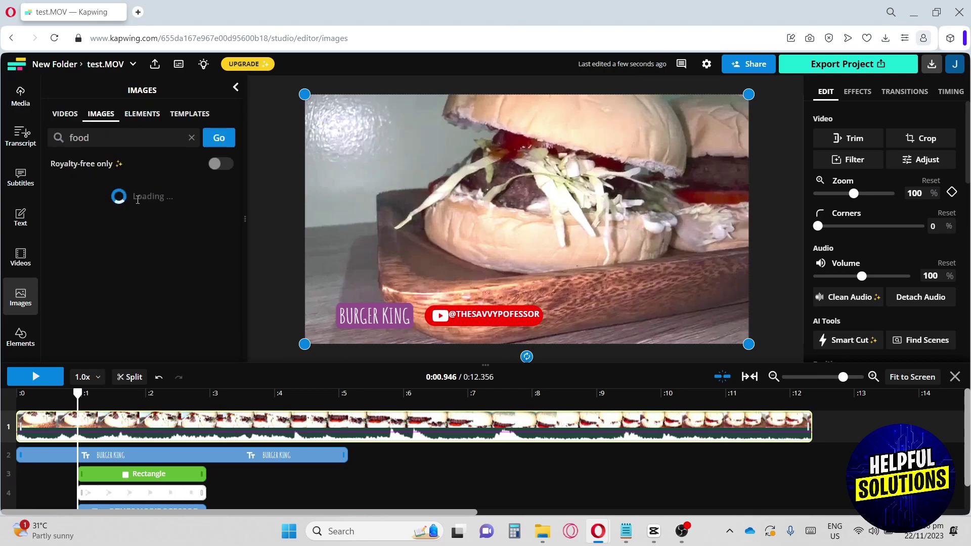
scroll(152, 220, "down", 3)
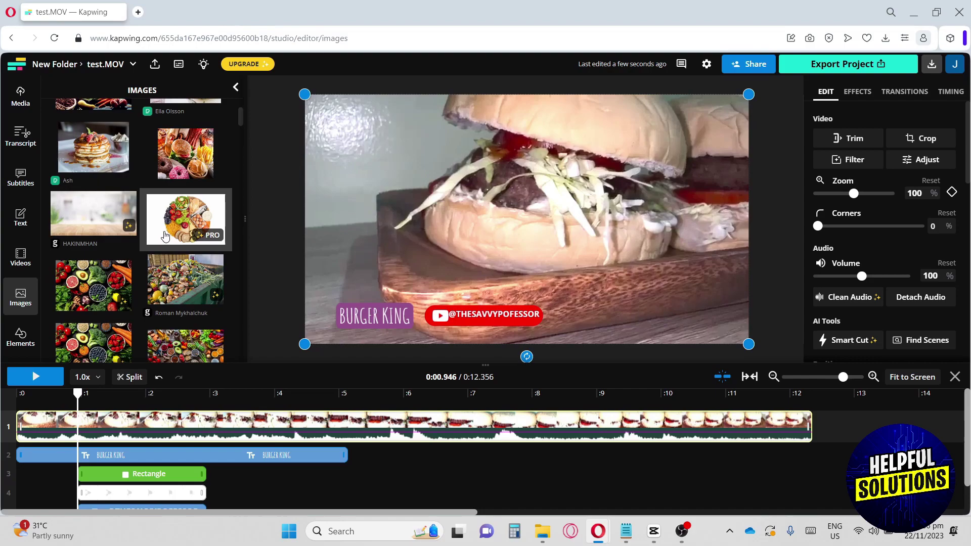
scroll(164, 237, "up", 1)
scroll(164, 237, "up", 1)
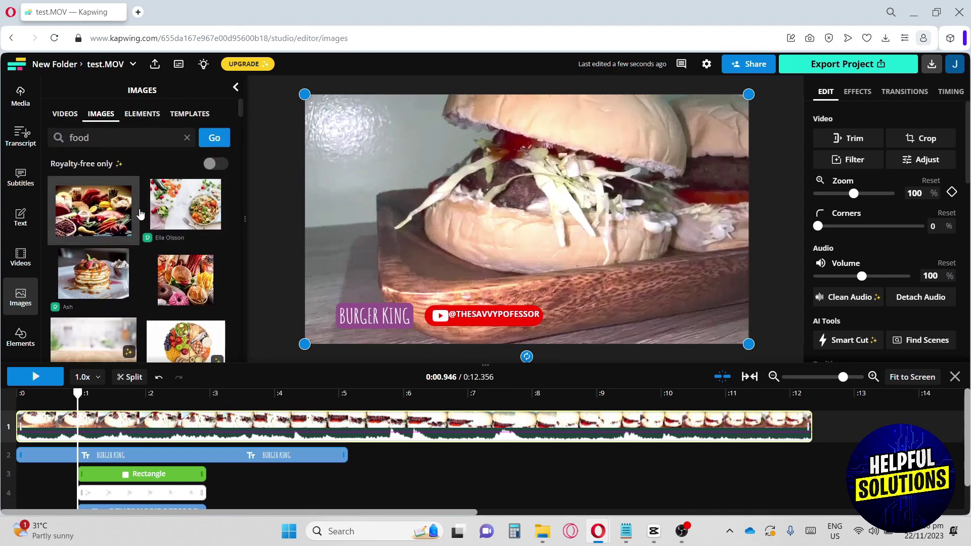
scroll(132, 201, "down", 2)
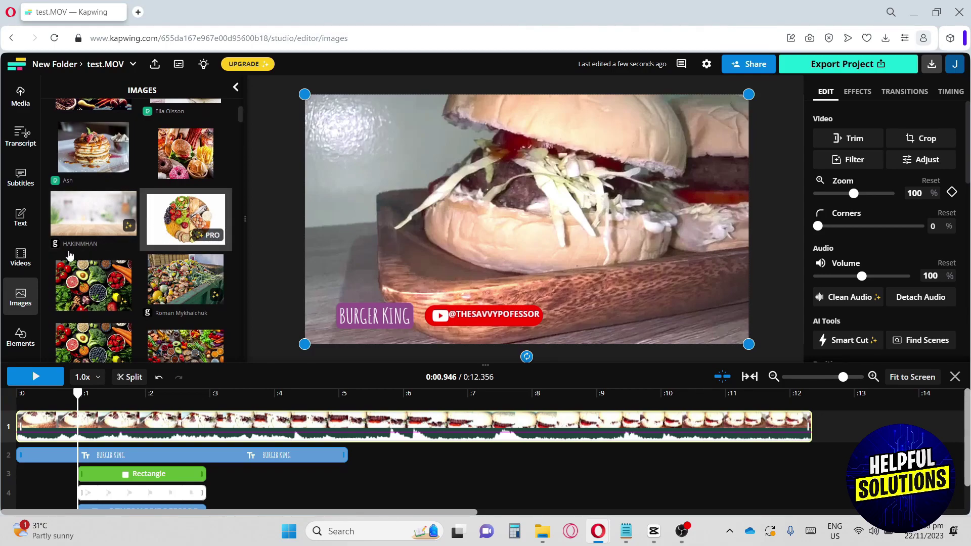
scroll(25, 248, "down", 1)
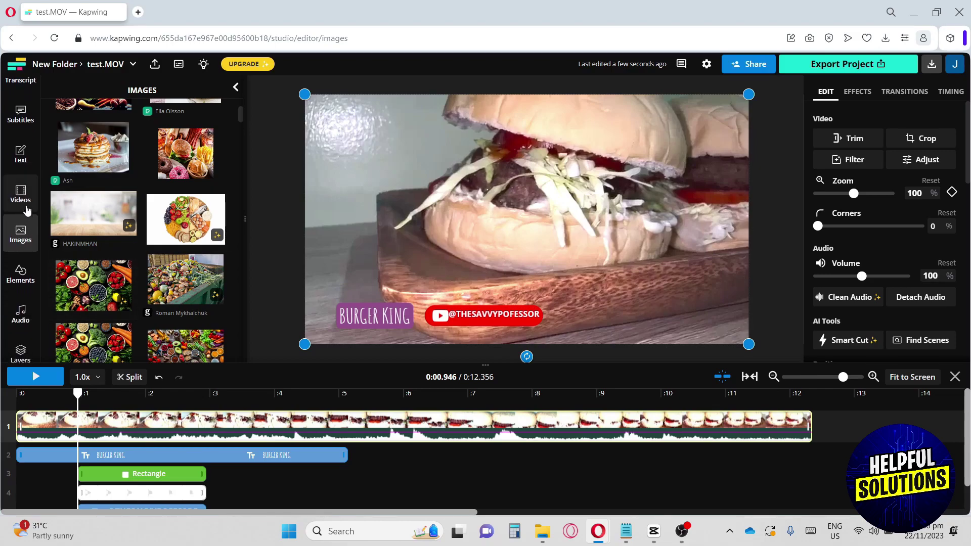
scroll(17, 204, "down", 1)
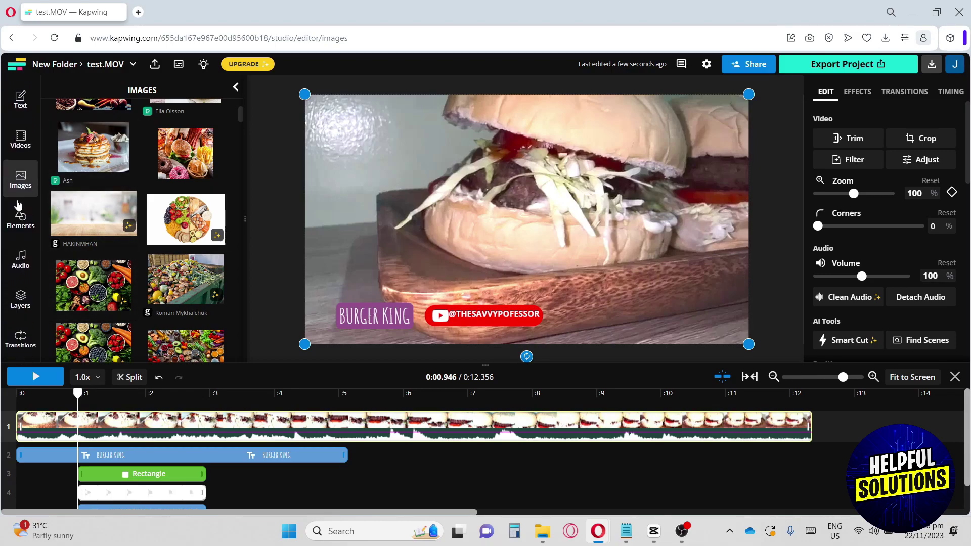
- Browse the Elements library's shapes, emojis, progress bars and backgrounds, with the clip deselected
left_click(25, 216)
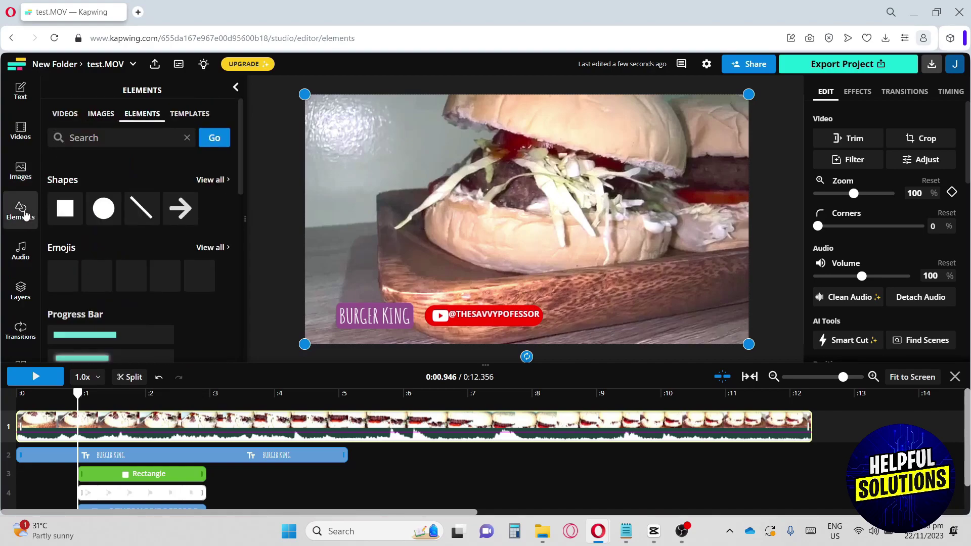
scroll(130, 238, "down", 2)
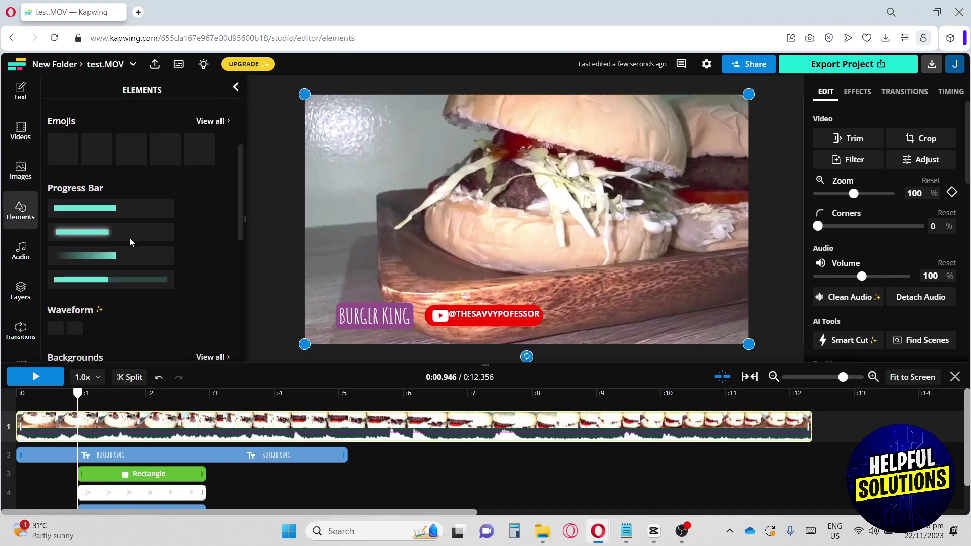
scroll(129, 238, "up", 2)
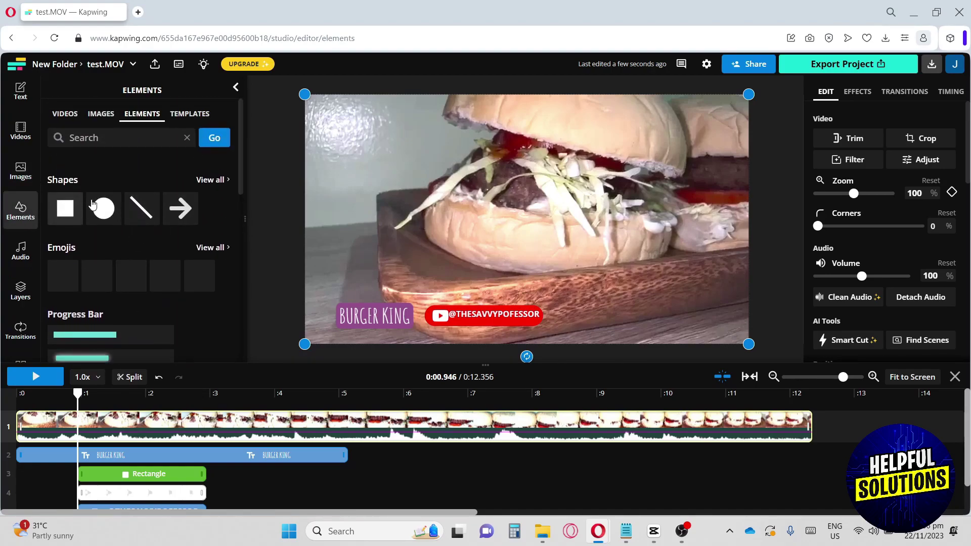
scroll(87, 176, "down", 1)
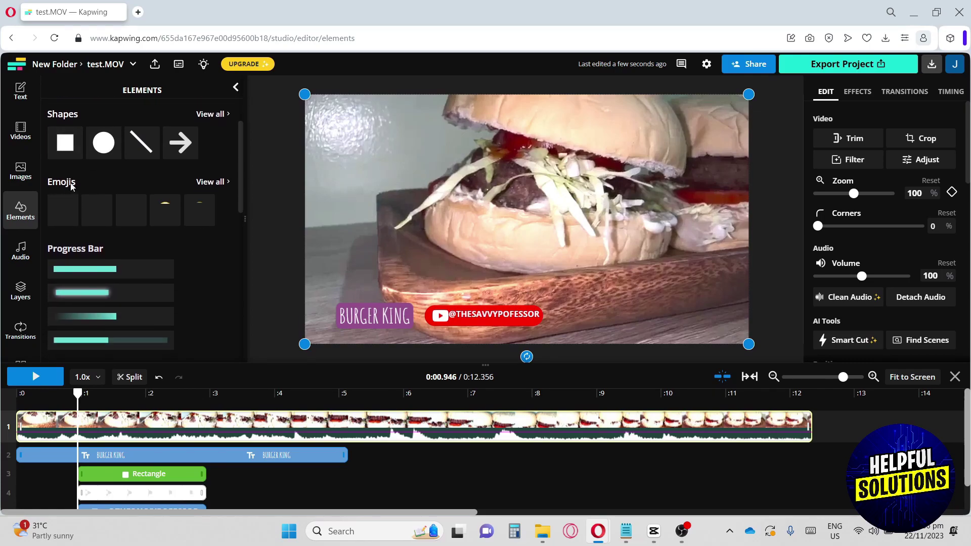
scroll(72, 181, "down", 1)
scroll(71, 187, "down", 1)
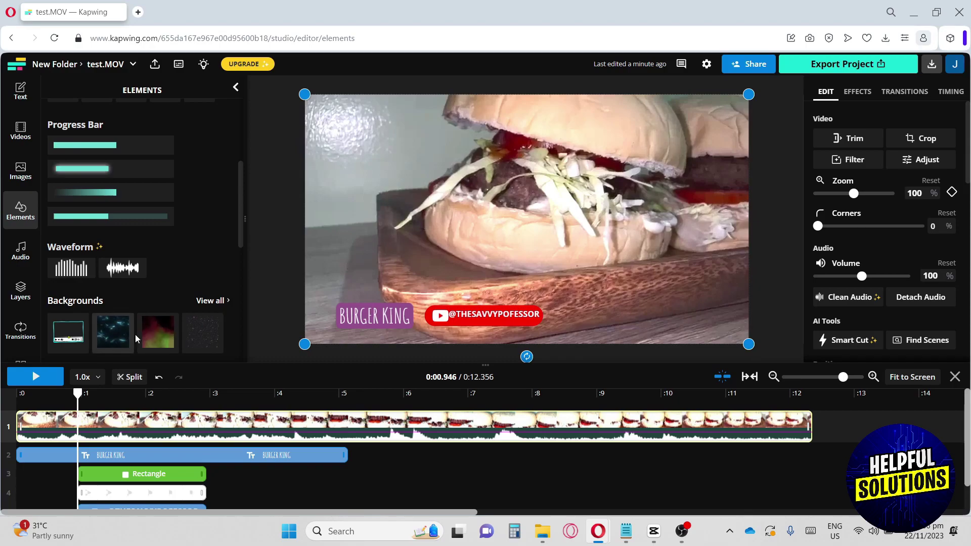
scroll(146, 301, "down", 1)
left_click(147, 302)
scroll(146, 302, "down", 1)
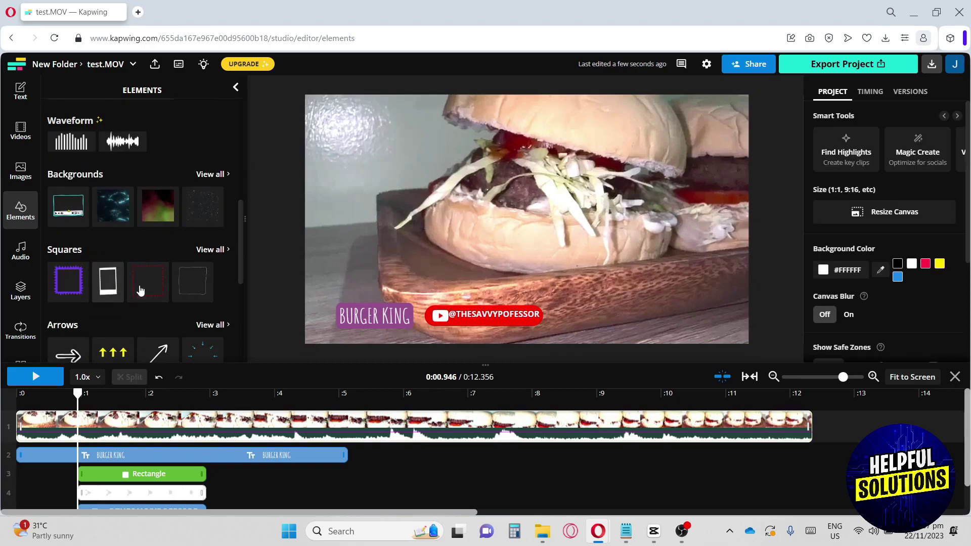
scroll(146, 298, "up", 4)
scroll(146, 297, "up", 1)
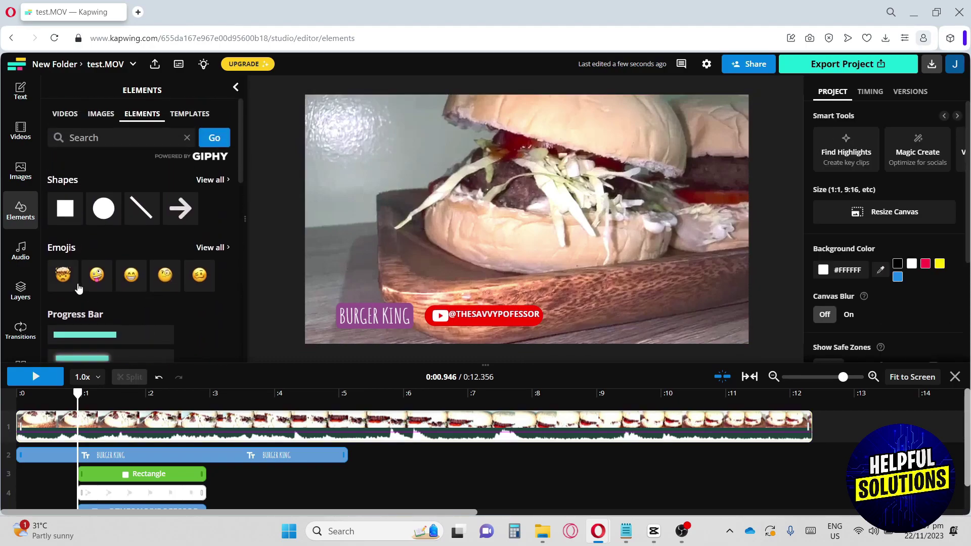
- Place the exploding-head emoji on the video just above the BURGER KING caption
left_click(67, 279)
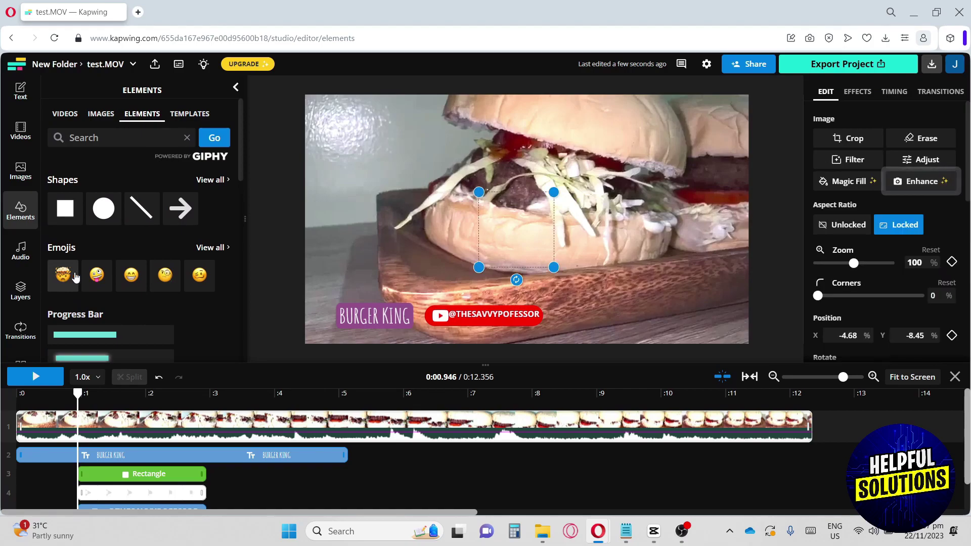
mouse_move(494, 221)
left_mouse_down()
mouse_move(384, 251)
mouse_move(384, 280)
left_mouse_up()
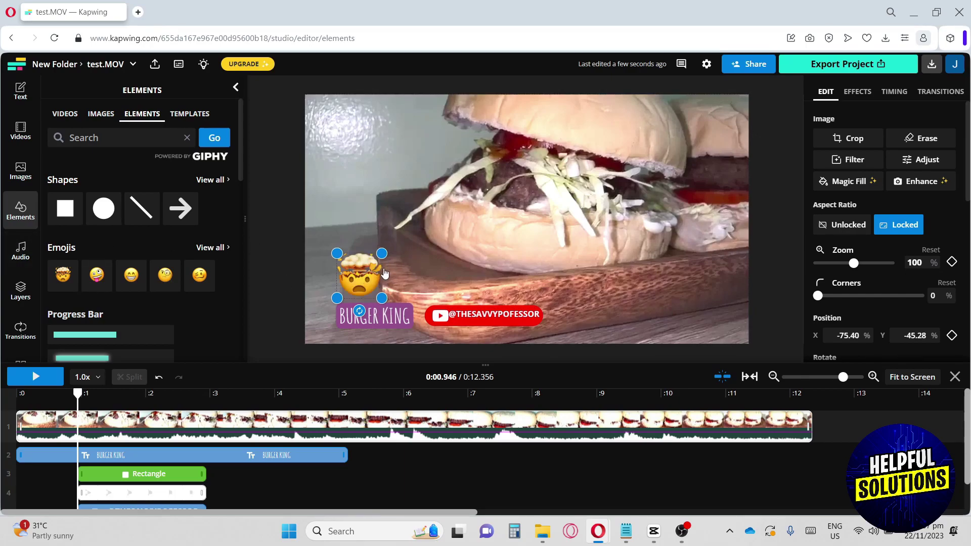
left_click(22, 245)
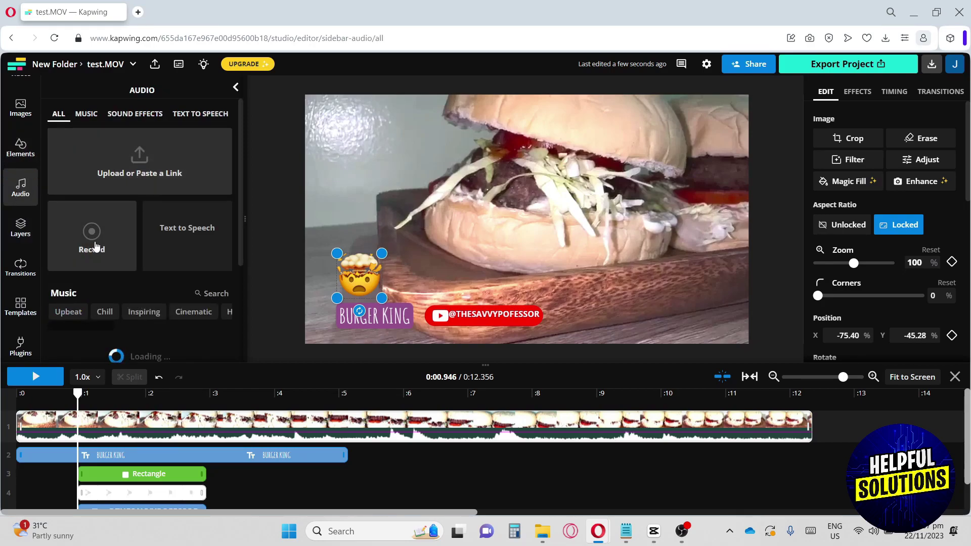
scroll(95, 246, "down", 1)
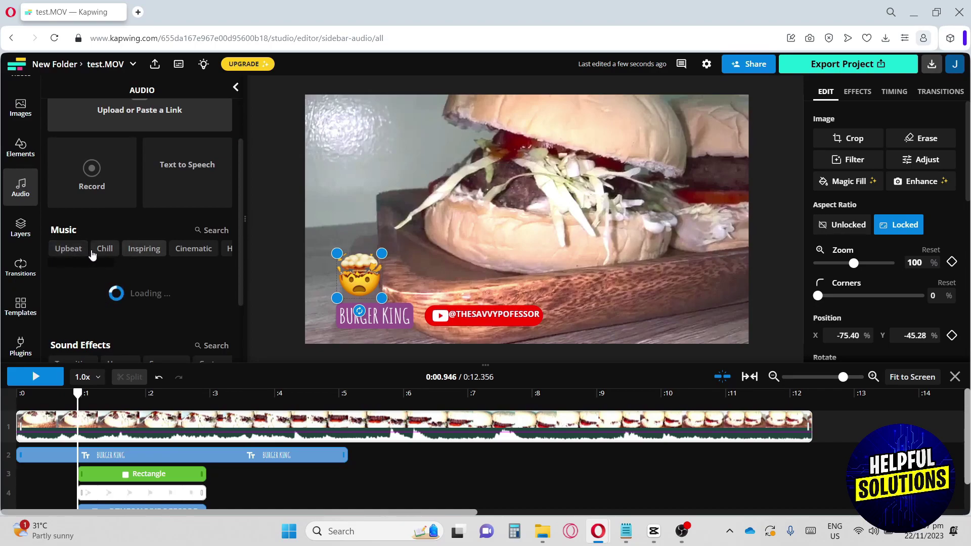
scroll(127, 213, "down", 1)
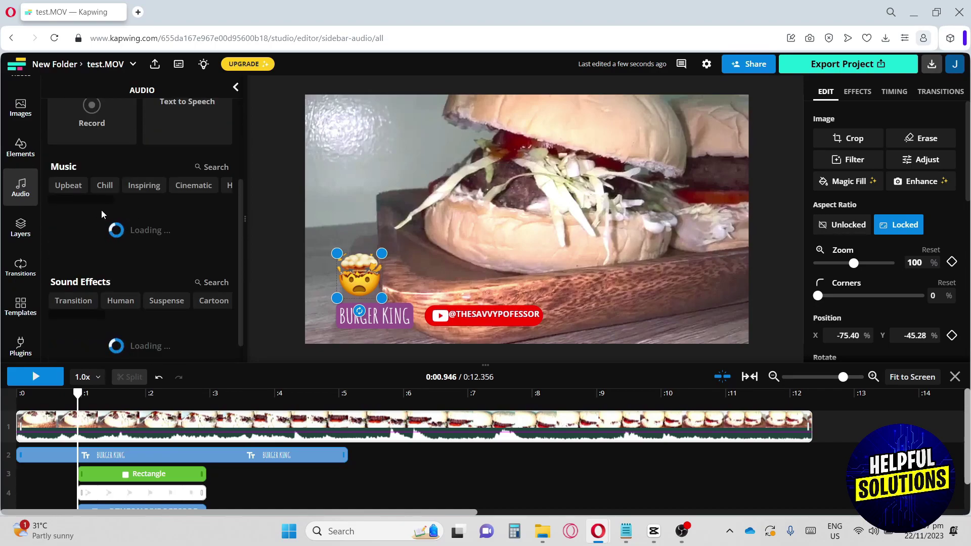
scroll(134, 218, "down", 1)
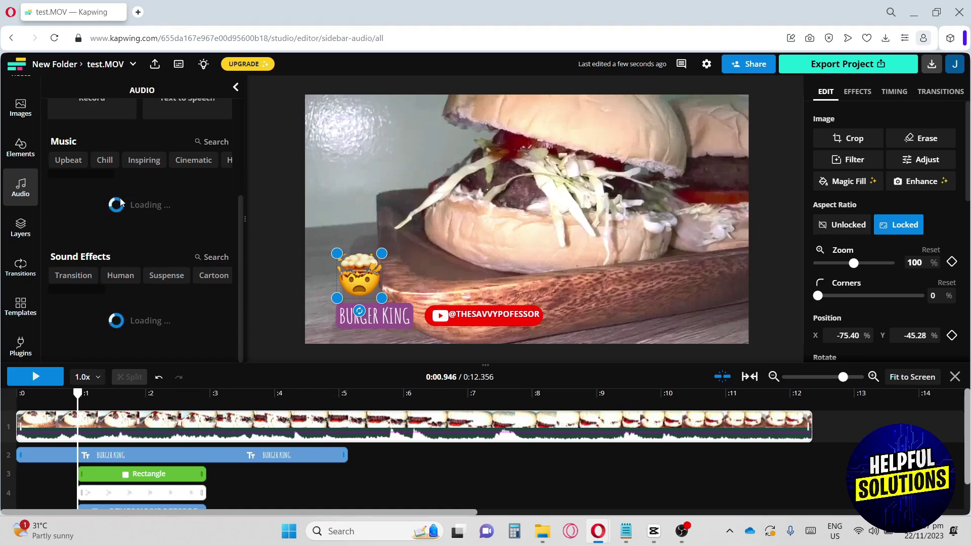
scroll(120, 208, "up", 1)
scroll(143, 304, "up", 1)
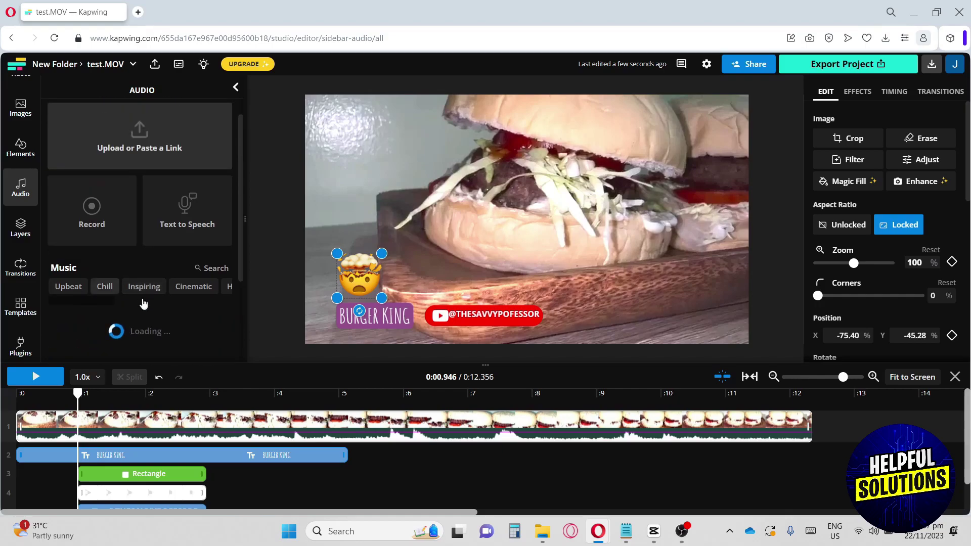
scroll(120, 311, "down", 2)
scroll(122, 311, "down", 1)
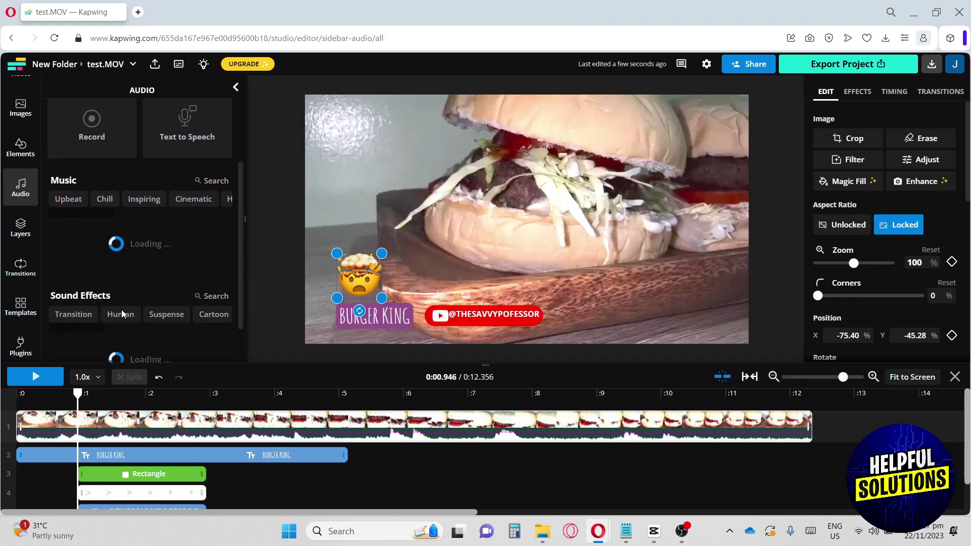
- Browse the Audio panel, then show the Layers list with all four layers
left_click(21, 227)
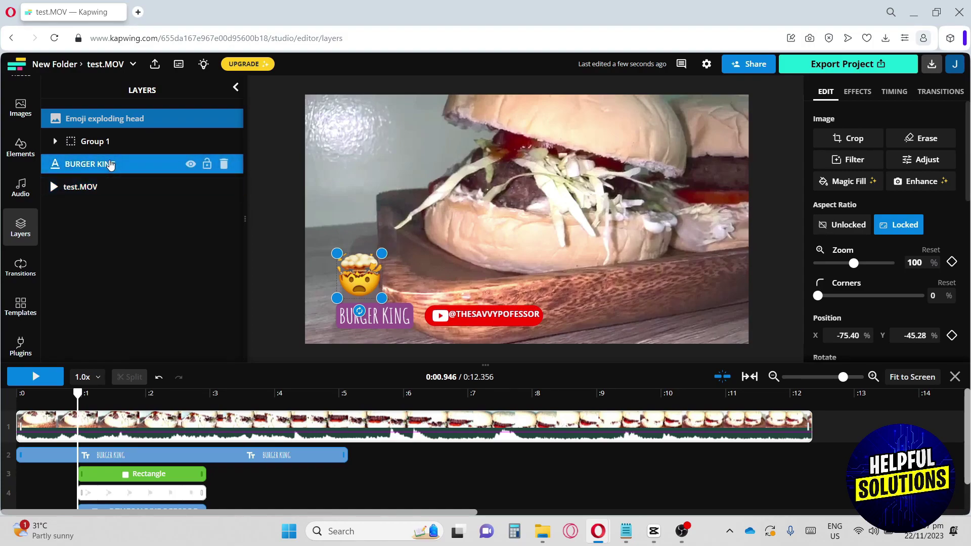
- Browse the Transitions and Plugins lists, then show the Record panel's screen and camera options
left_click(20, 268)
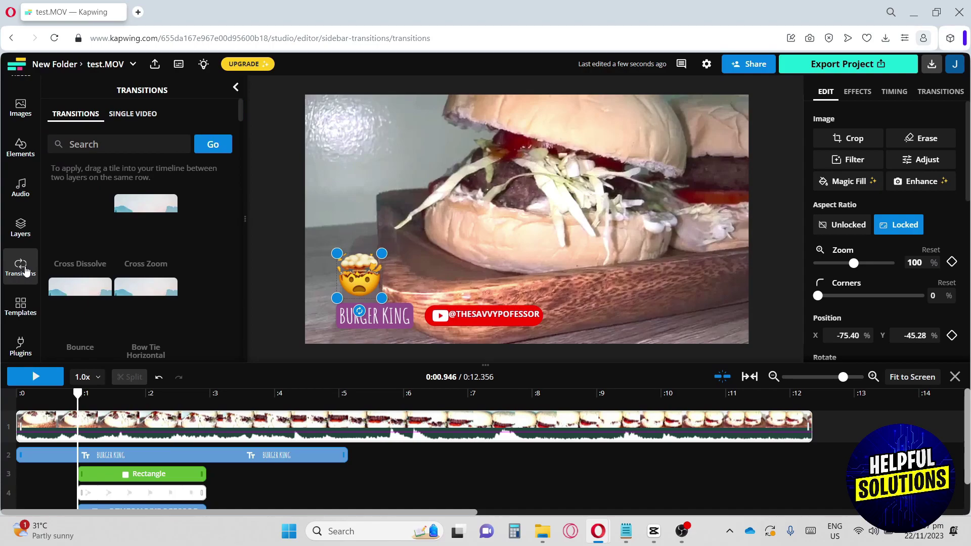
mouse_move(80, 163)
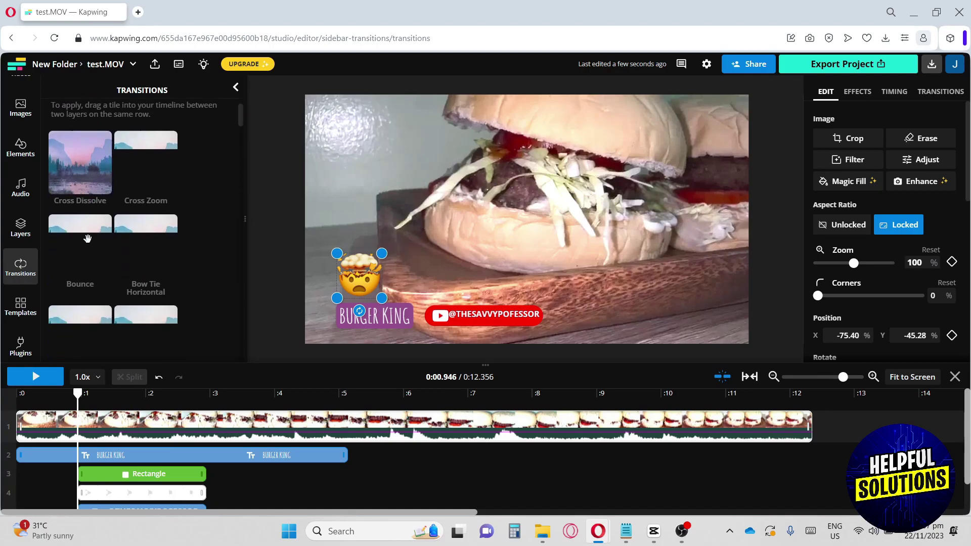
left_click(20, 280)
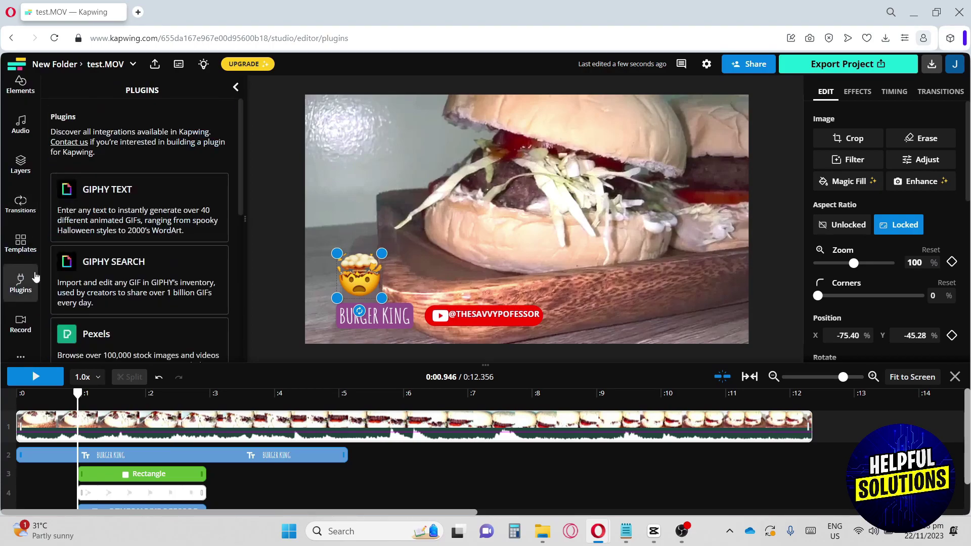
scroll(125, 276, "down", 2)
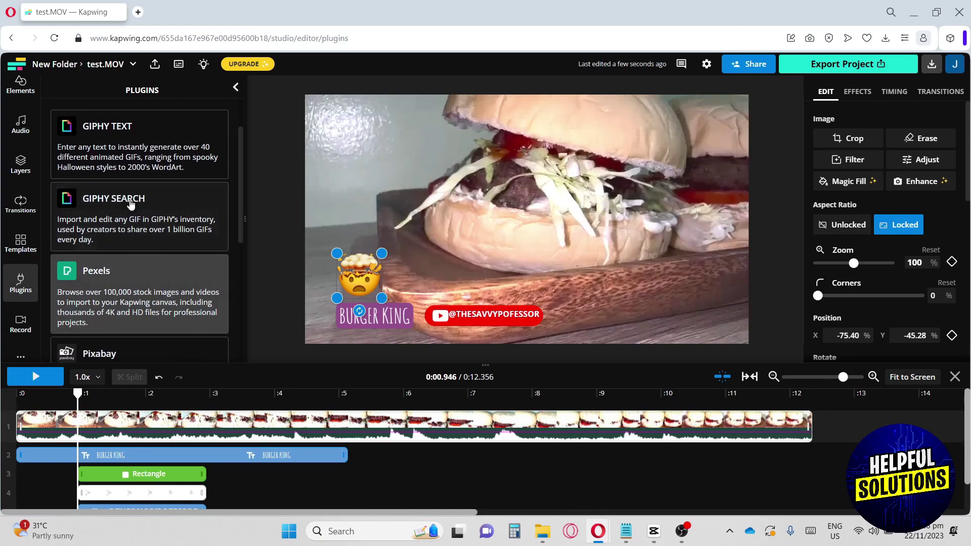
scroll(20, 292, "down", 1)
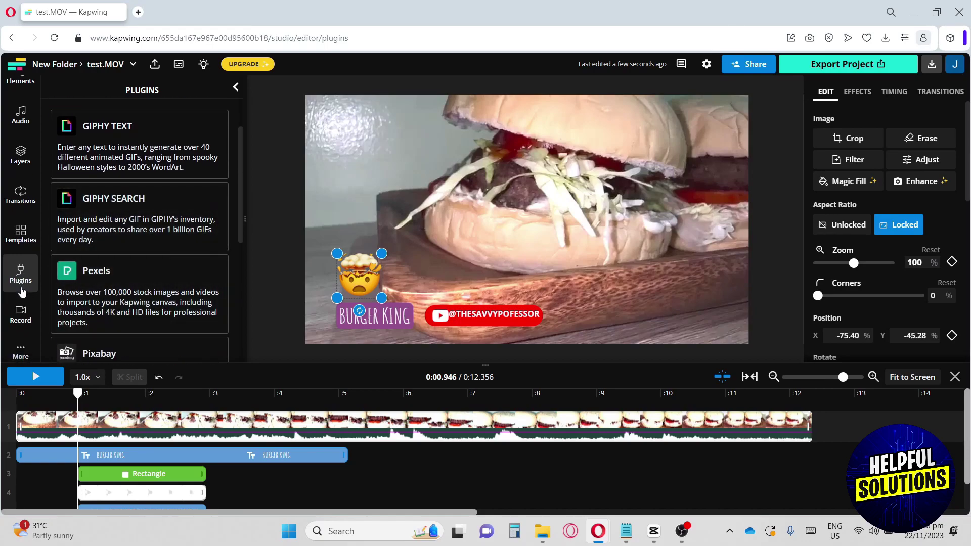
scroll(21, 293, "down", 2)
left_click(17, 269)
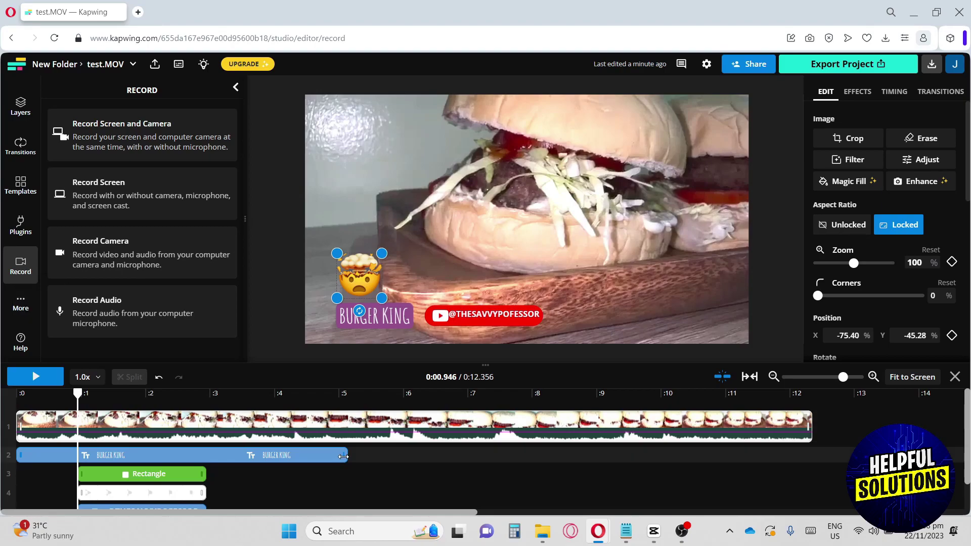
- Extend BURGER KING to the video end and the handle overlay to 0:04.3, with the emoji starting after it
left_click_drag(348, 455, 812, 455)
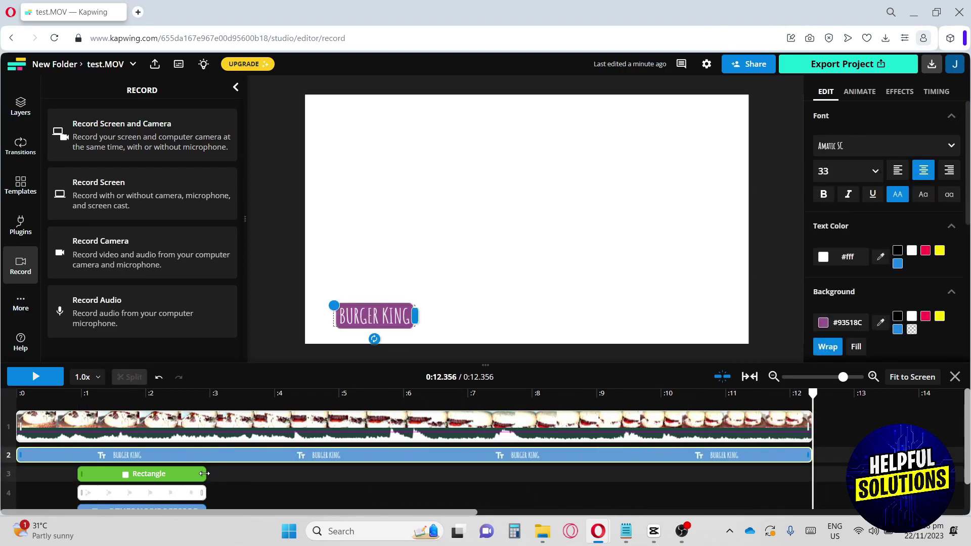
left_click_drag(203, 474, 296, 474)
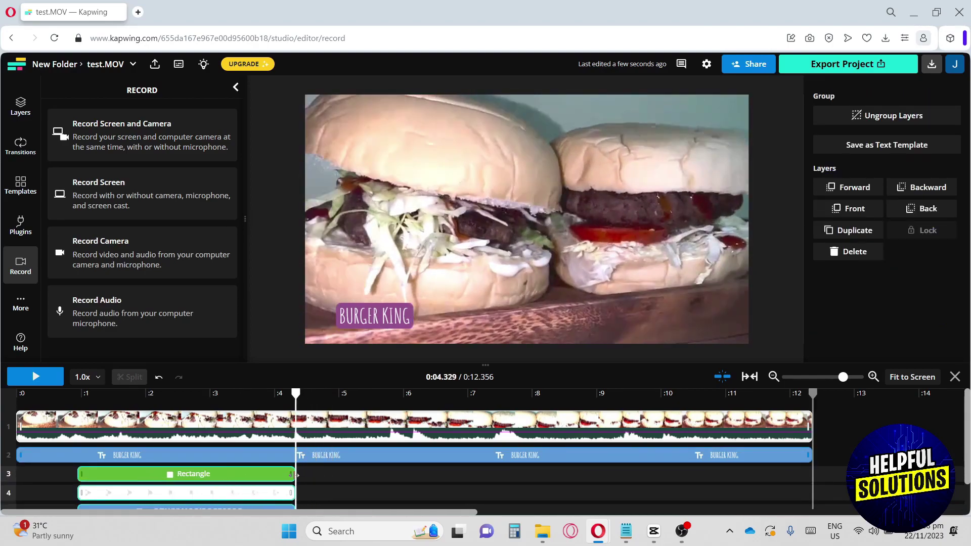
scroll(329, 474, "down", 2)
scroll(309, 475, "down", 1)
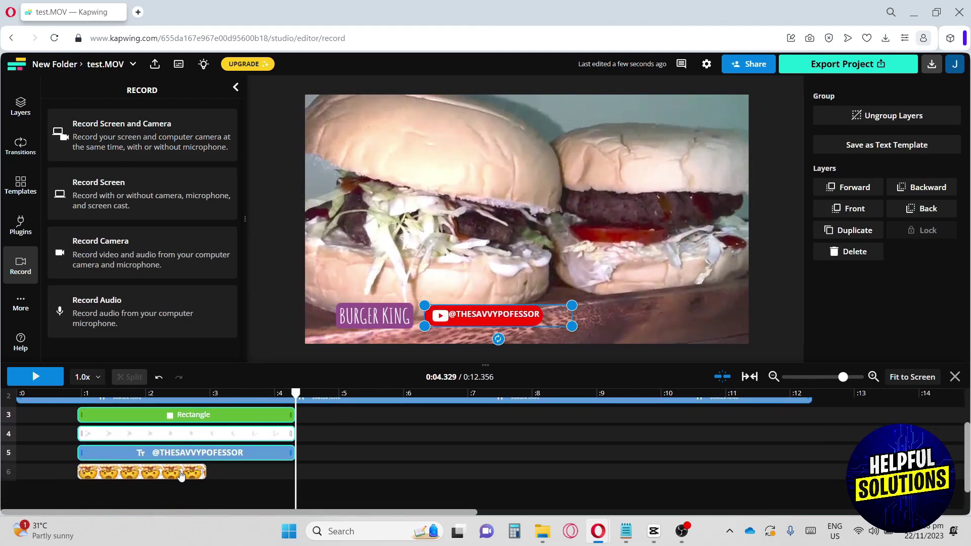
left_click_drag(341, 473, 410, 473)
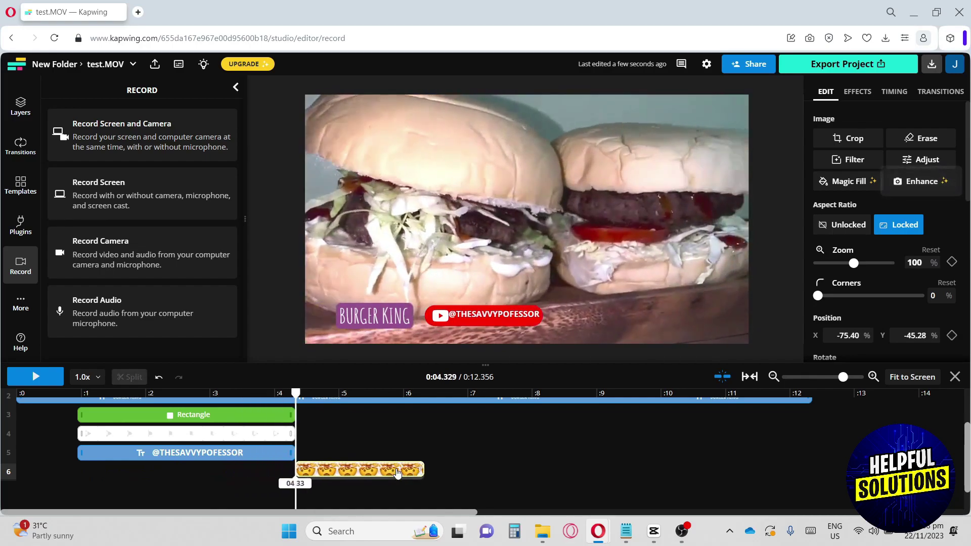
left_click(68, 392)
left_click_drag(68, 392, 29, 391)
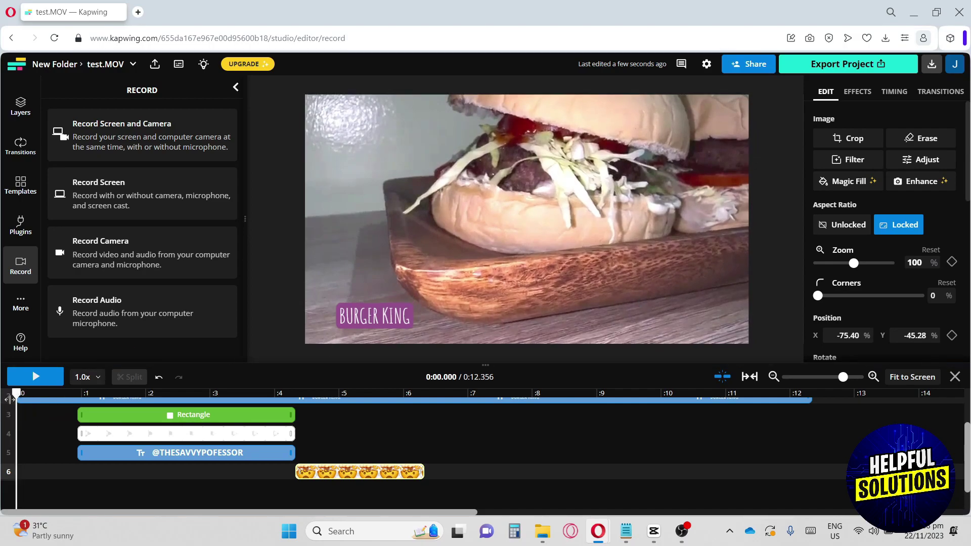
- Preview playback to about six seconds, then scale the mind-blown emoji down to 88%
left_click(25, 385)
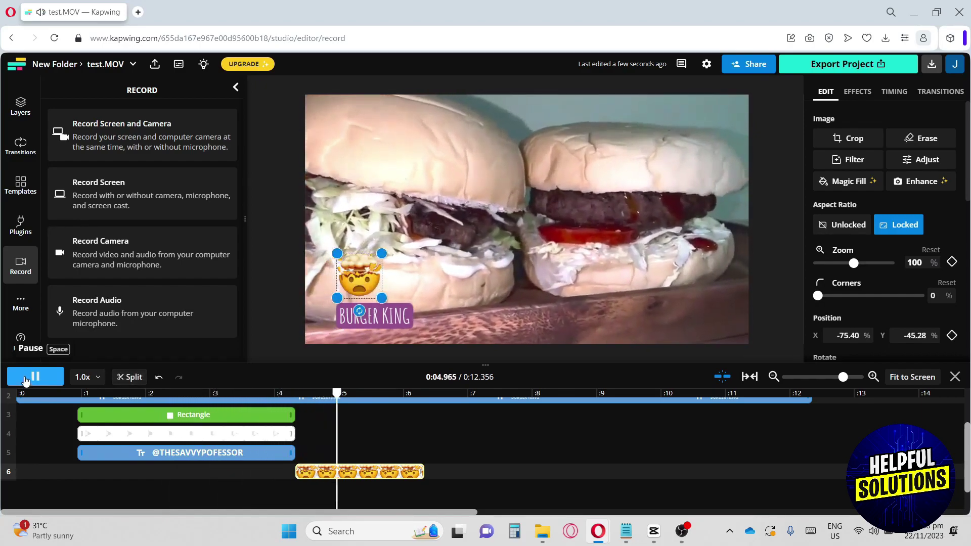
left_click(25, 381)
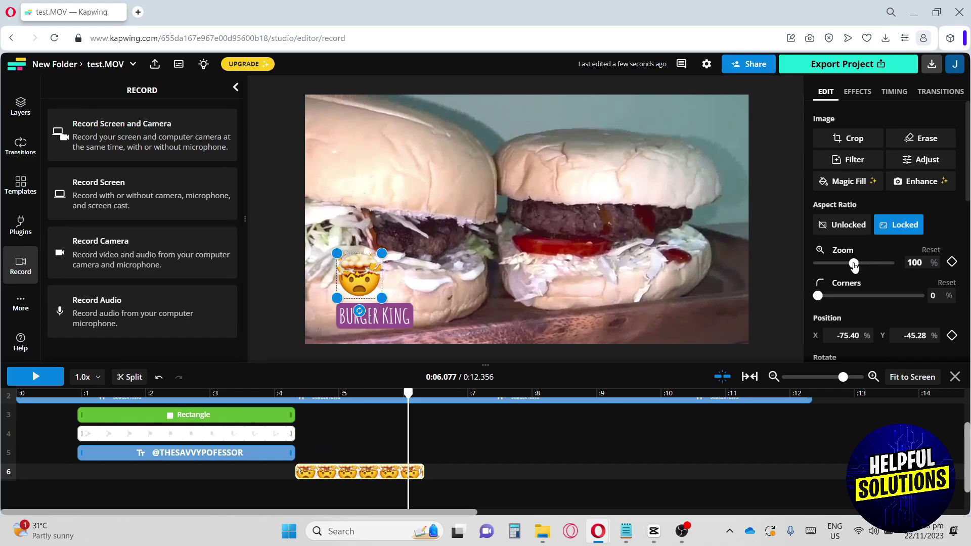
left_click_drag(854, 265, 850, 264)
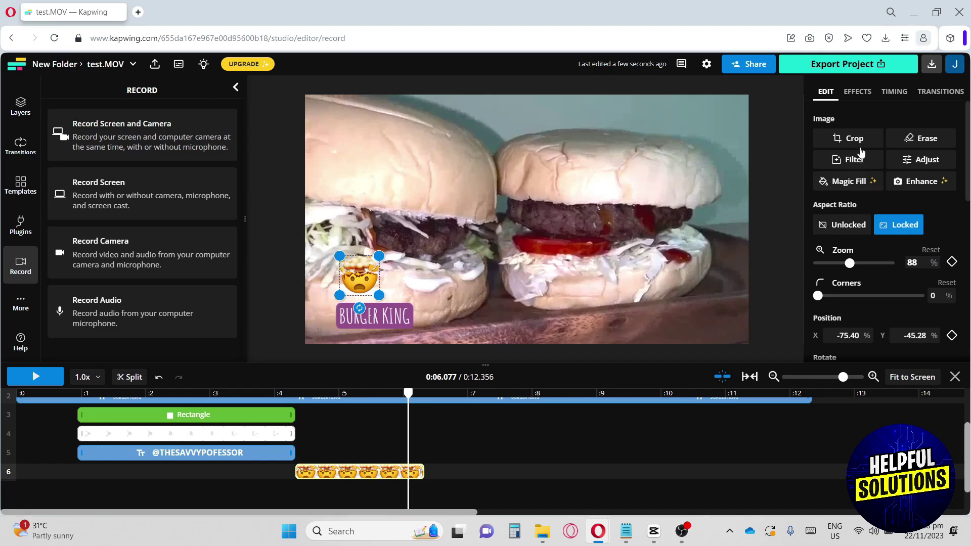
- Select the burger video clip and bring up its filter choices
left_click(850, 165)
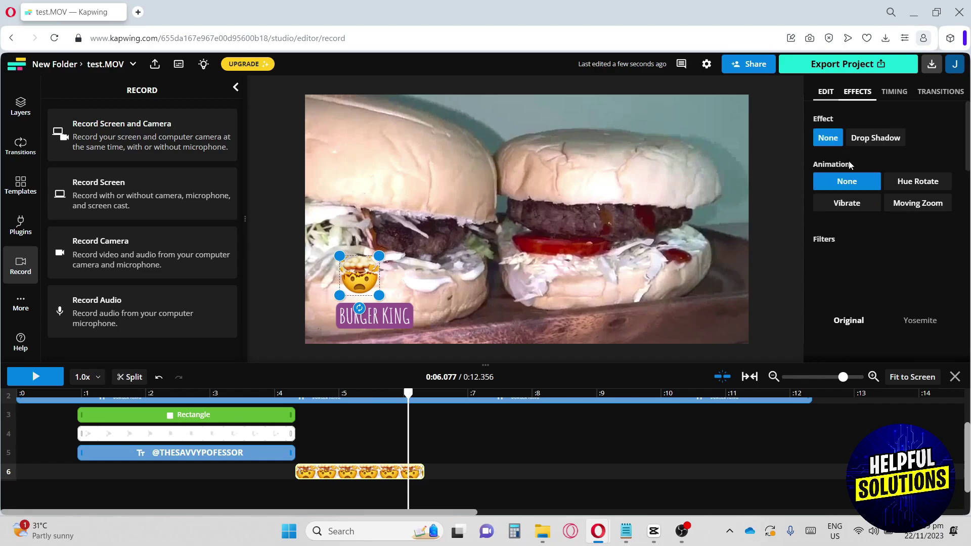
scroll(854, 175, "down", 2)
scroll(861, 188, "up", 2)
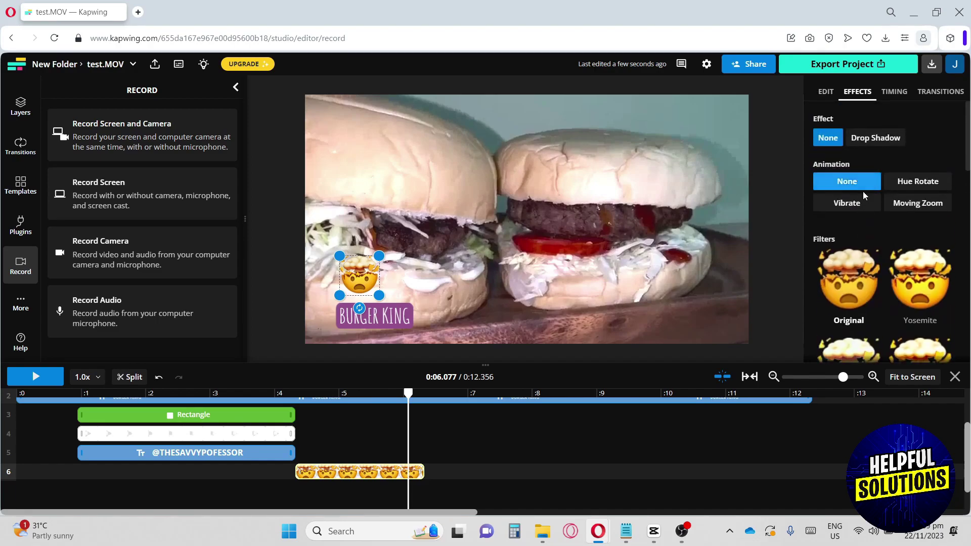
scroll(363, 429, "up", 2)
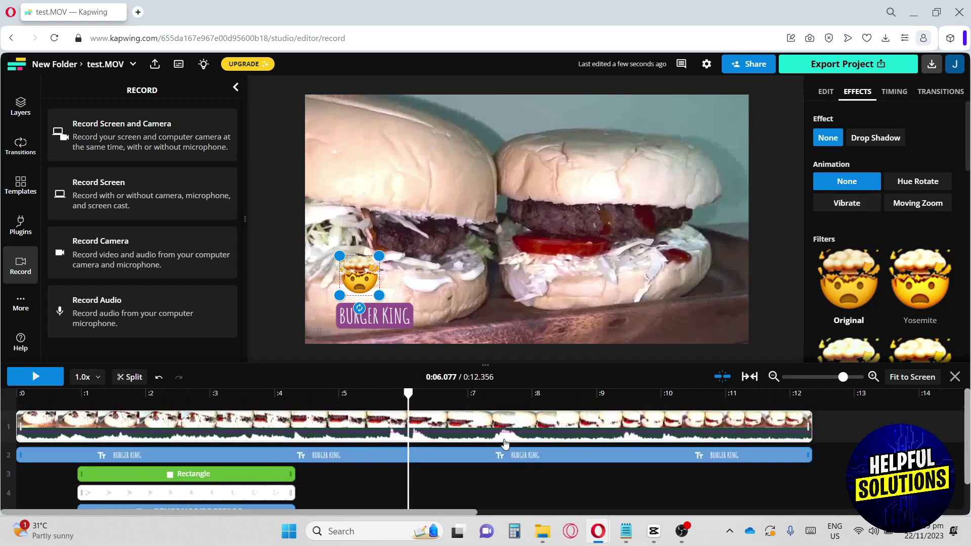
left_click(494, 431)
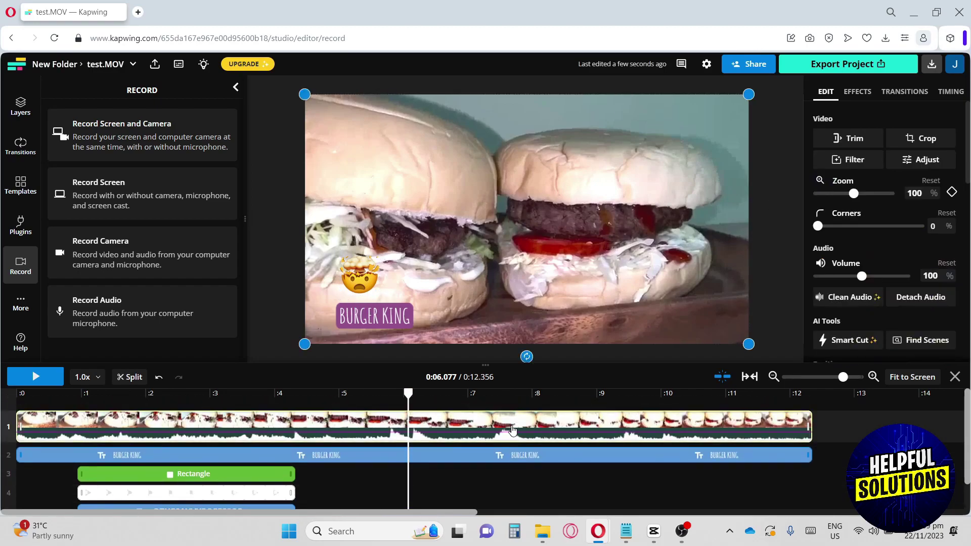
left_click(857, 160)
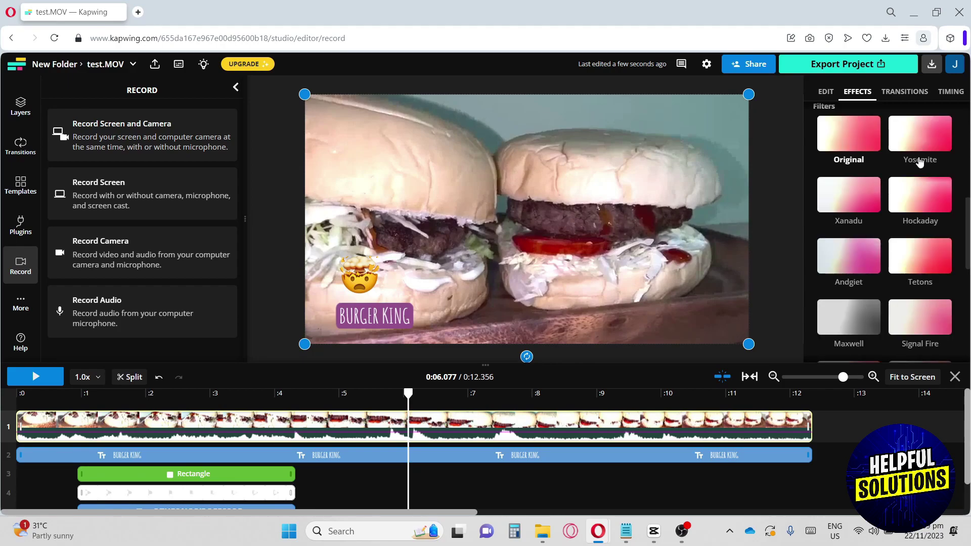
- Try the Yosemite, Xanadu, Andgiet, Maxwell, Gaia, Rancho and Flo filters, settling on Rancho
left_click(926, 144)
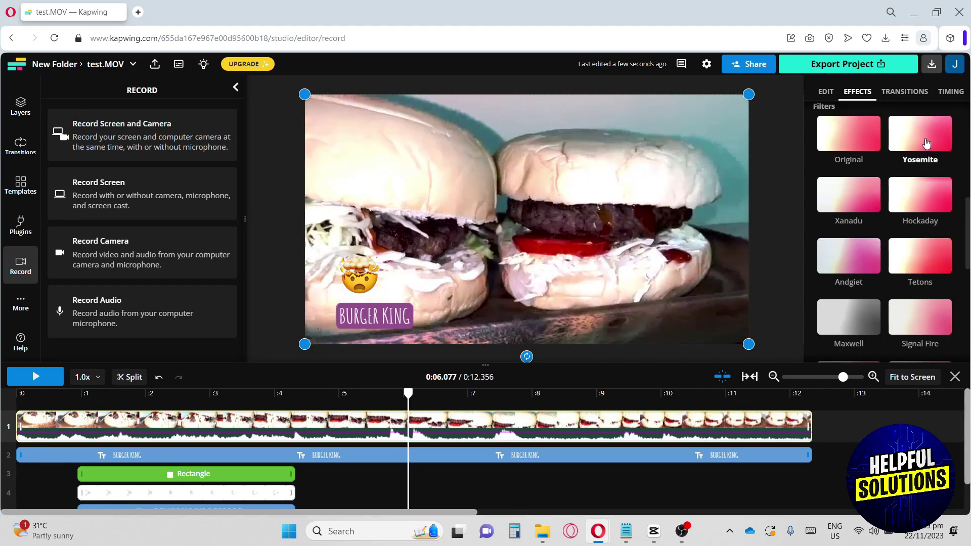
left_click(841, 204)
left_click(859, 267)
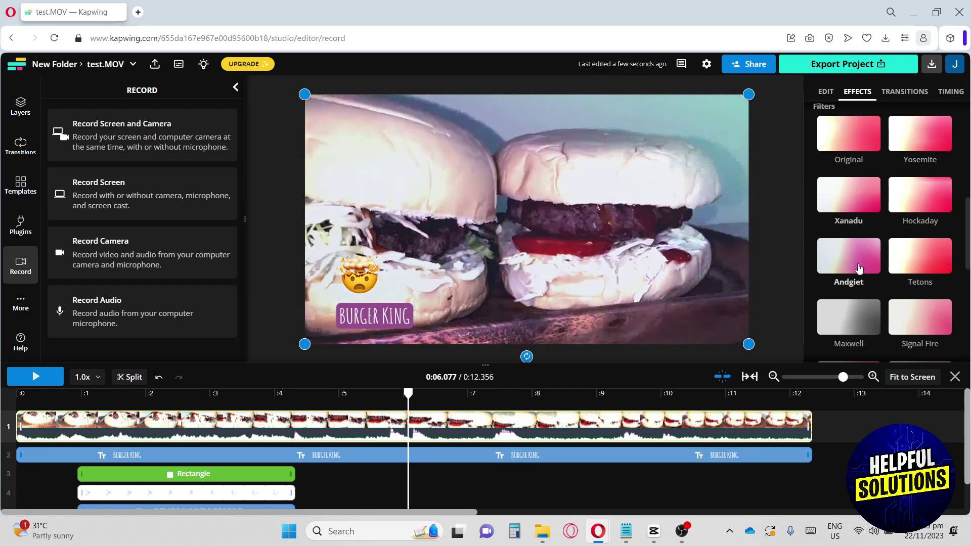
scroll(861, 226, "down", 2)
left_click(851, 193)
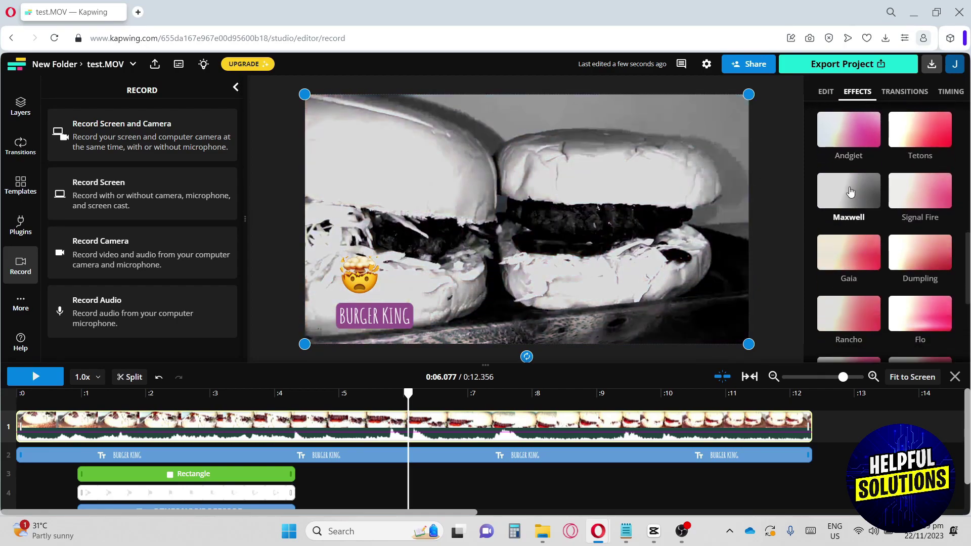
left_click(848, 258)
scroll(847, 258, "down", 1)
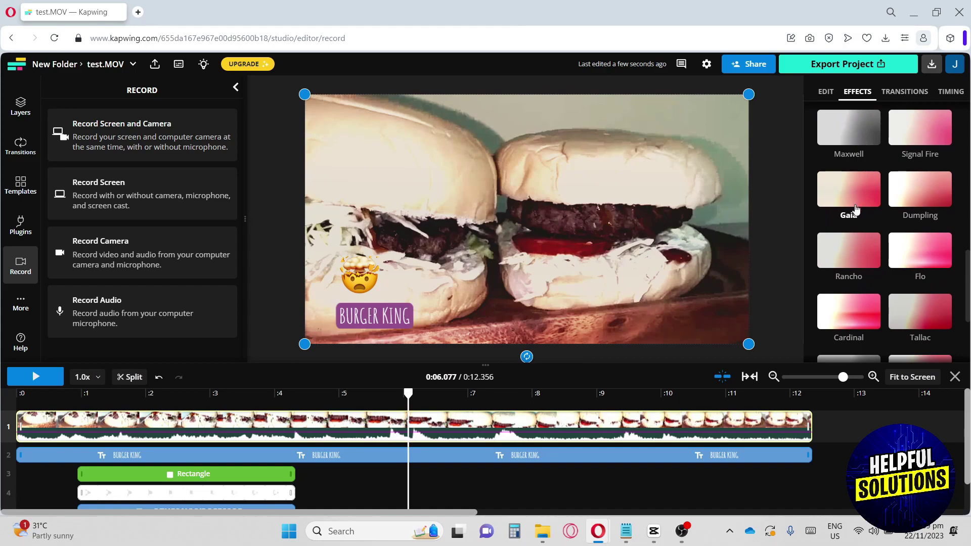
left_click(851, 251)
left_click(923, 252)
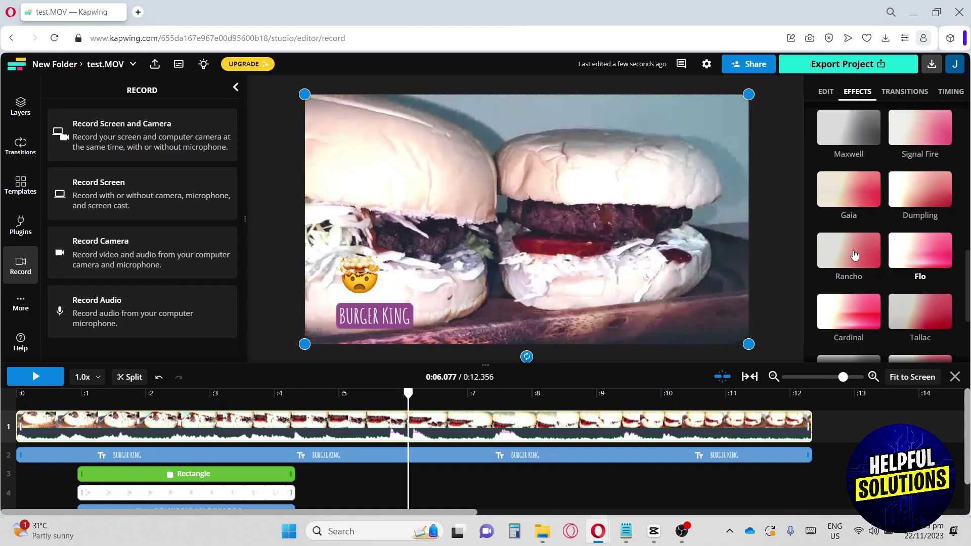
left_click(854, 256)
left_click(908, 91)
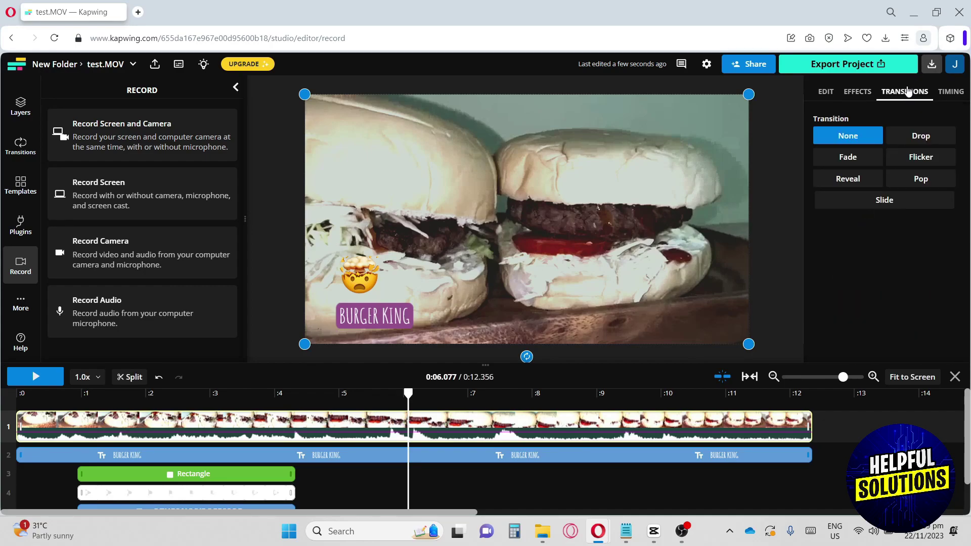
- Add a one-second Fade transition applied to the clip's intro
left_click(858, 163)
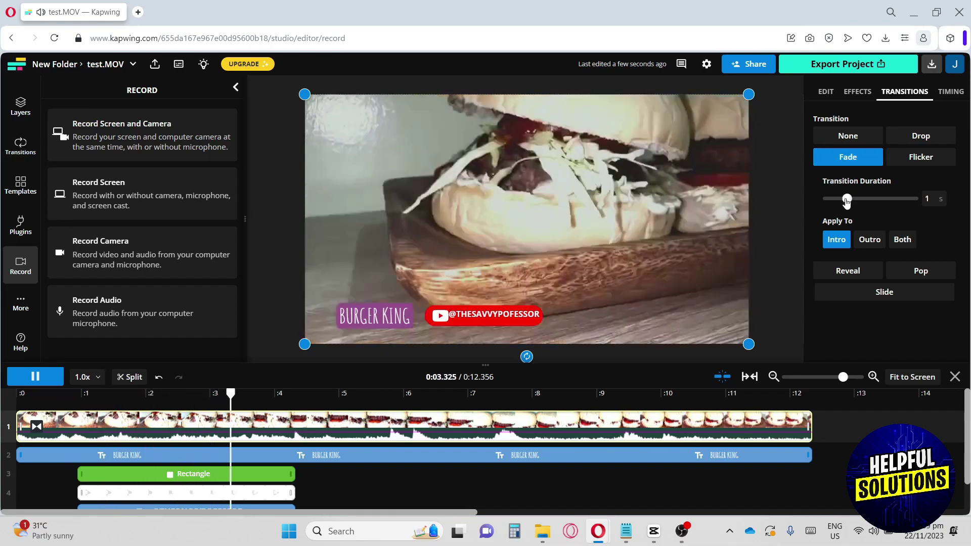
left_click_drag(836, 198, 847, 198)
left_click(870, 240)
left_click(837, 240)
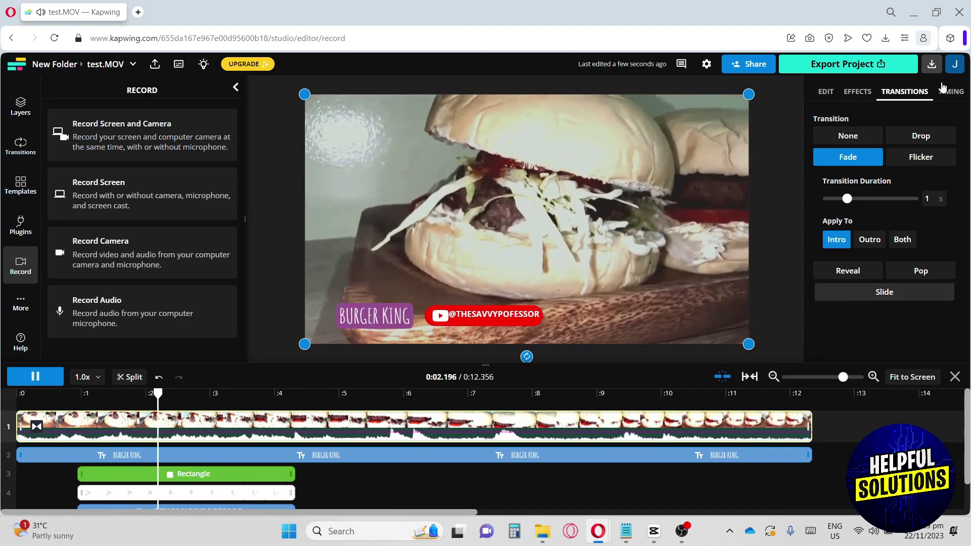
left_click(952, 92)
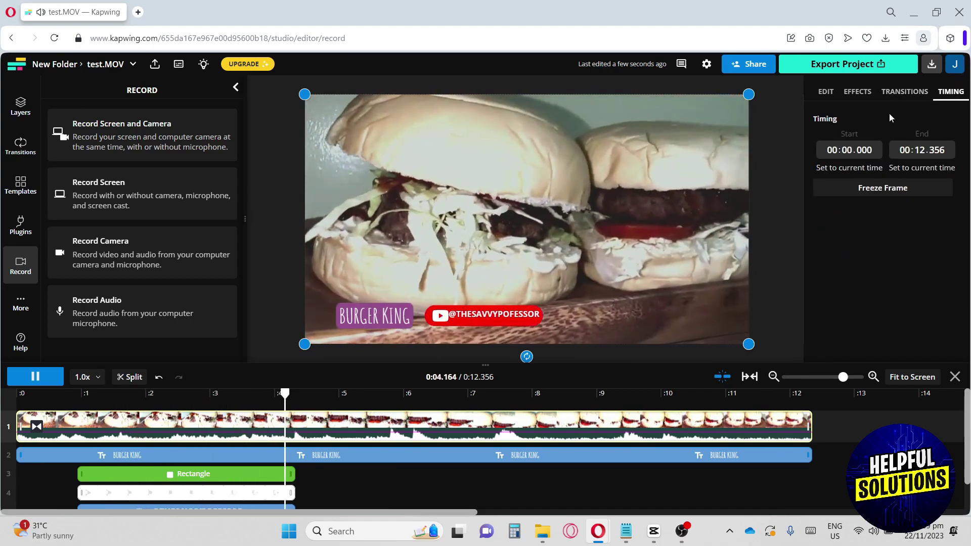
- Return to the clip's general edit settings and pause playback near ten seconds
left_click(826, 91)
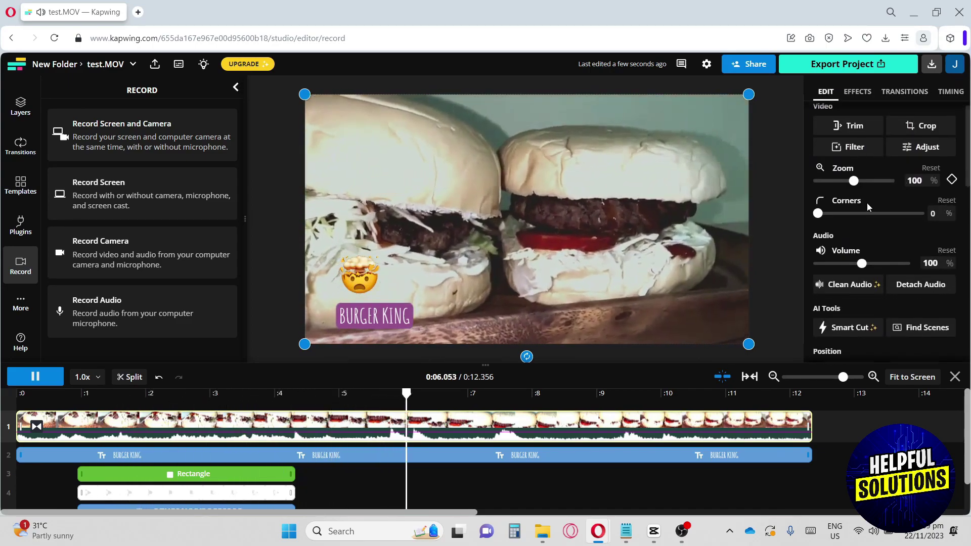
scroll(867, 203, "down", 2)
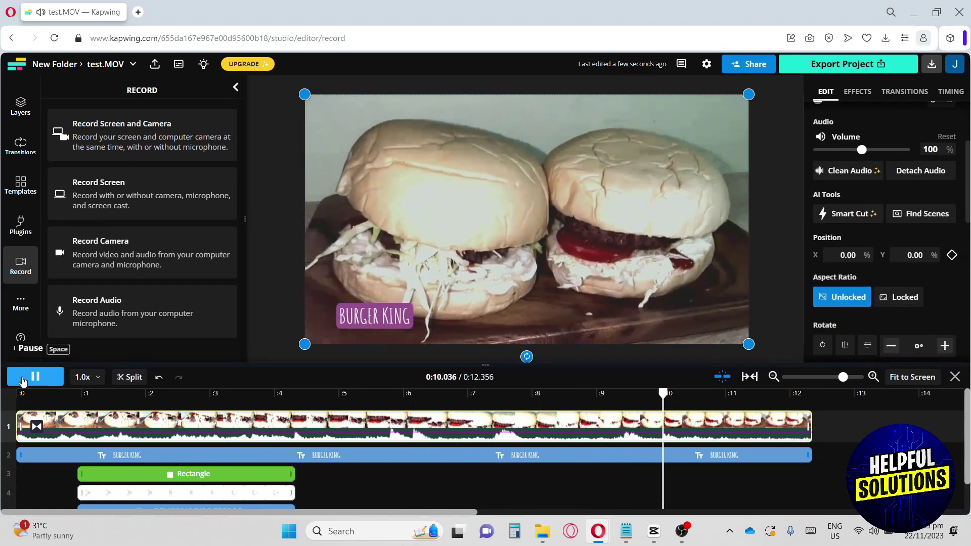
left_click(35, 377)
scroll(873, 235, "down", 1)
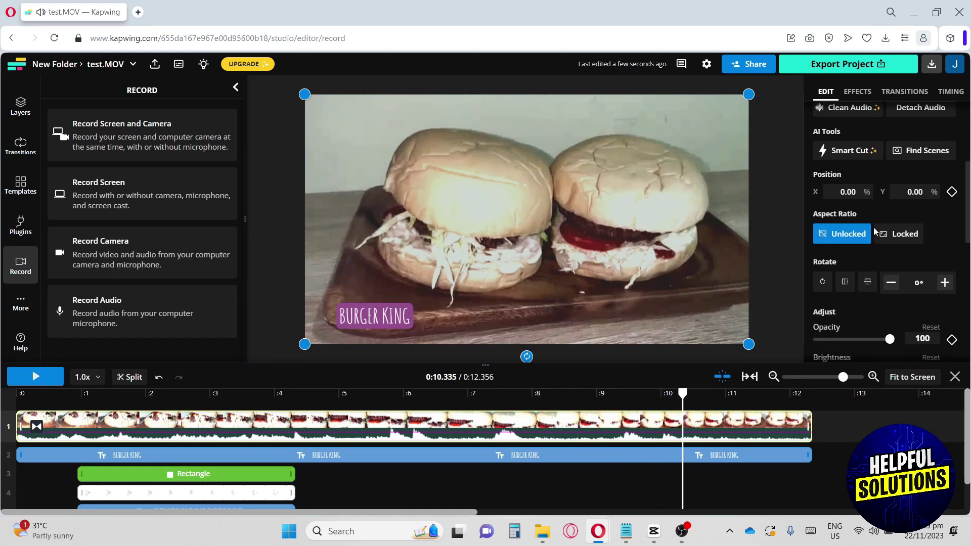
scroll(874, 228, "down", 1)
scroll(875, 224, "down", 2)
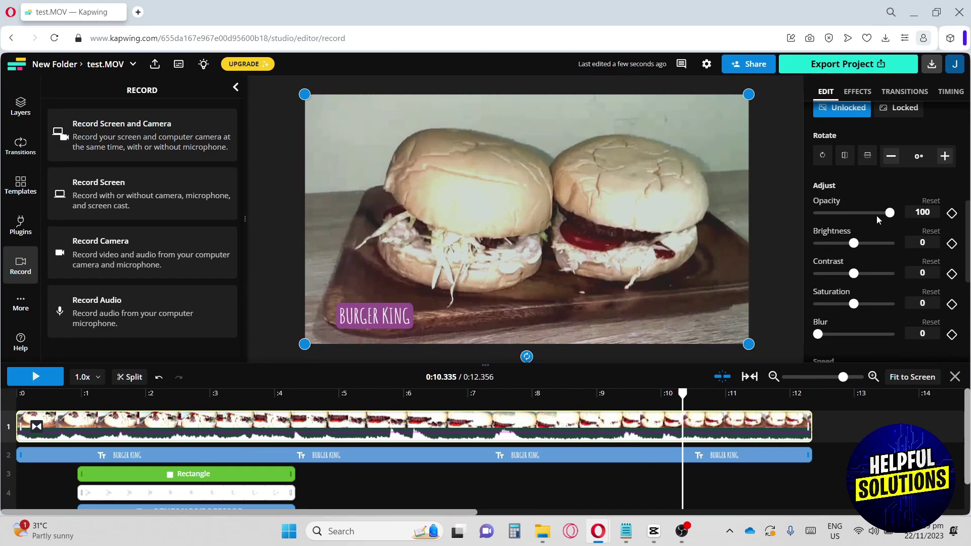
scroll(859, 197, "down", 1)
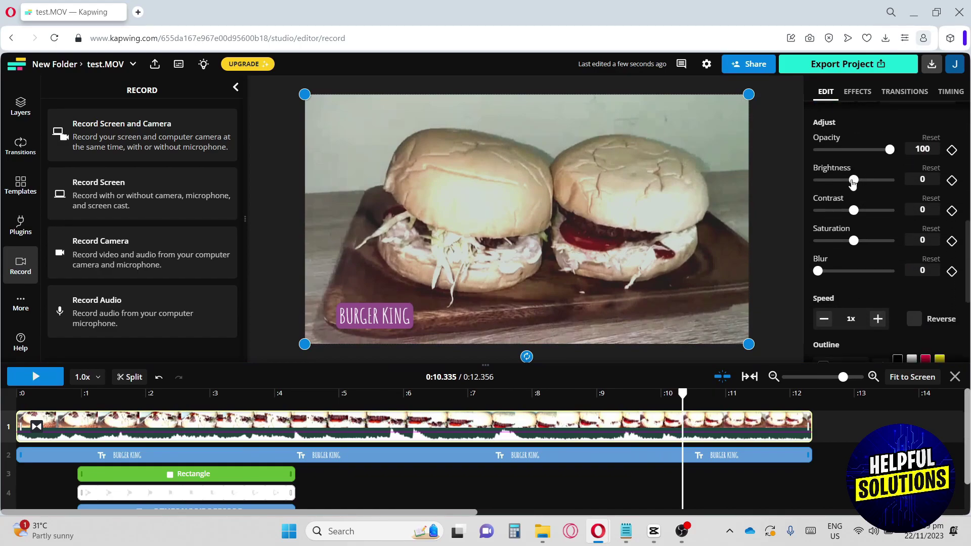
mouse_move(854, 180)
left_mouse_down()
mouse_move(869, 180)
mouse_move(857, 180)
left_mouse_up()
scroll(862, 194, "down", 1)
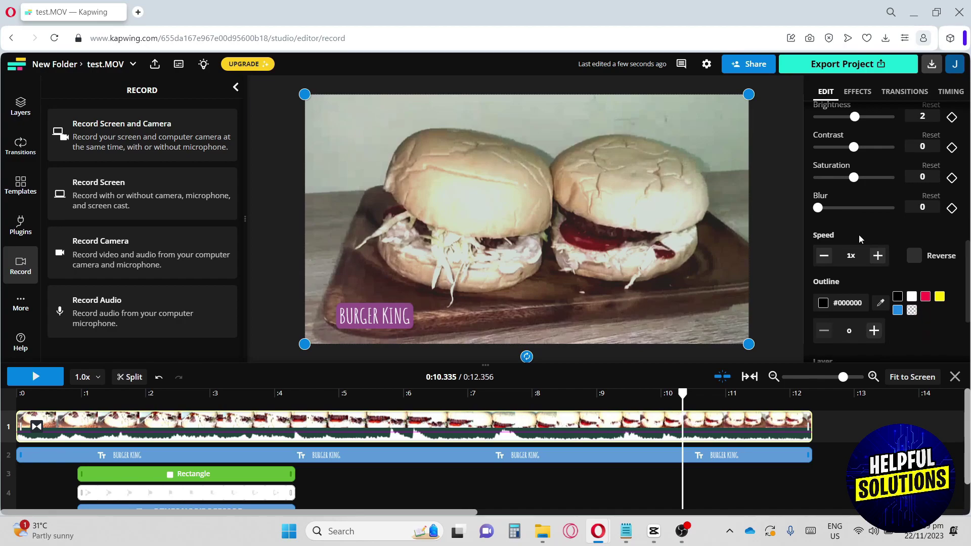
scroll(861, 230, "down", 2)
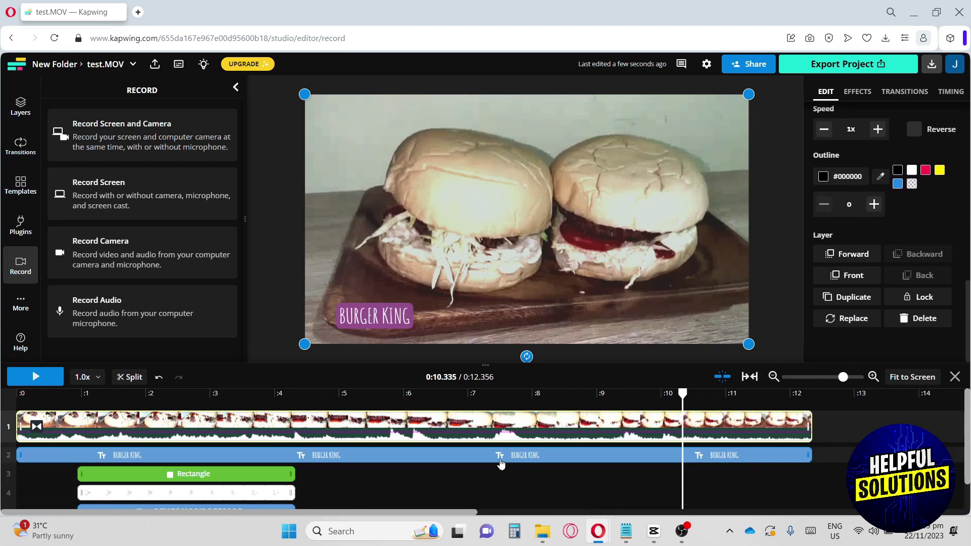
scroll(447, 455, "down", 1)
scroll(447, 453, "down", 1)
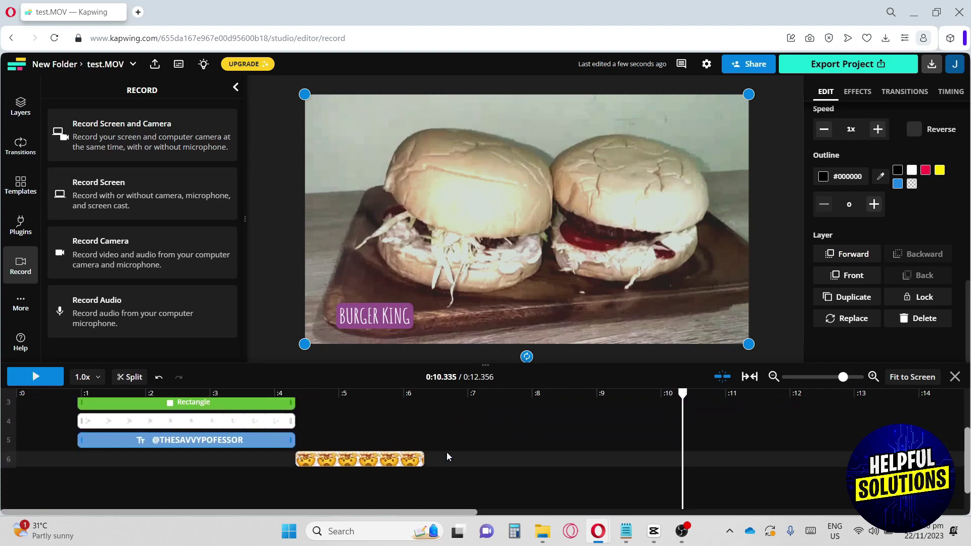
- Export the project as an MP4 with 720p resolution
left_click(831, 66)
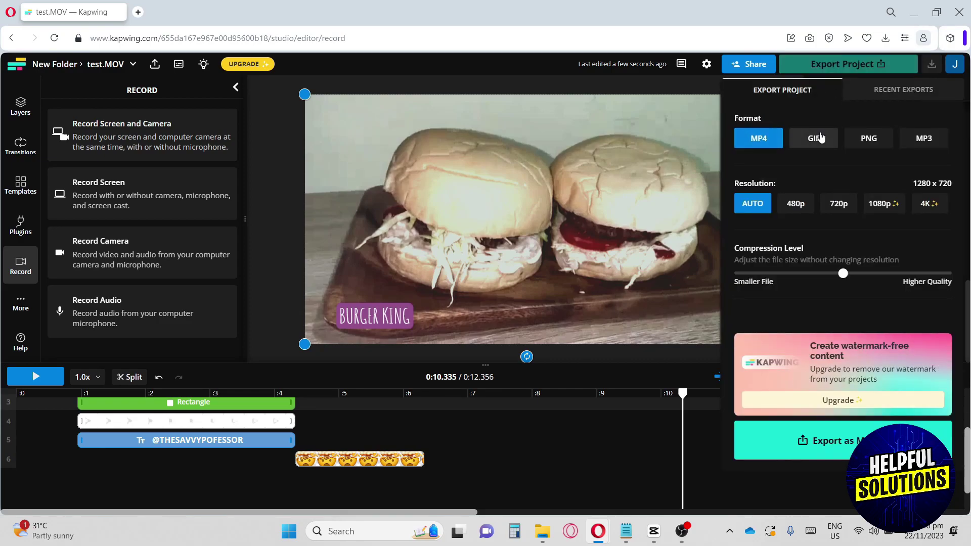
left_click(844, 209)
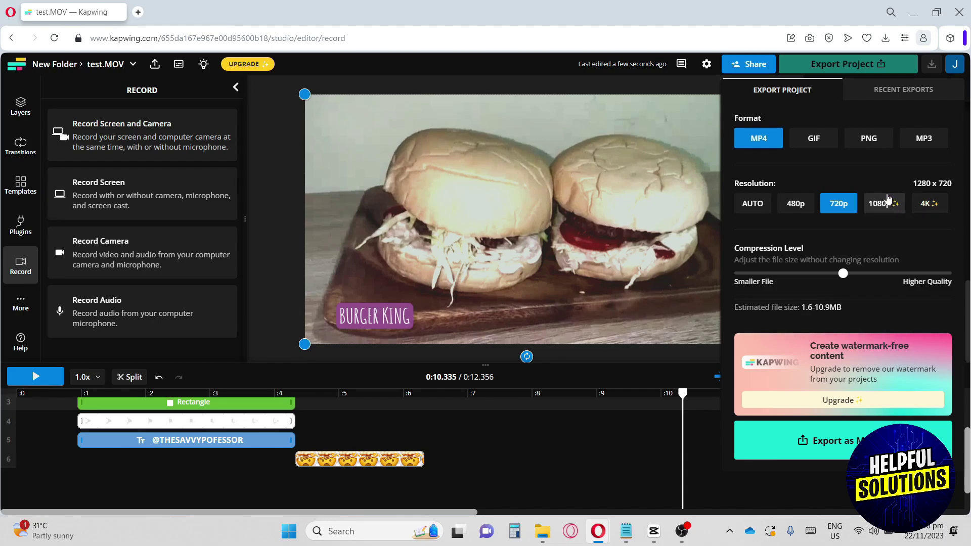
left_click(819, 446)
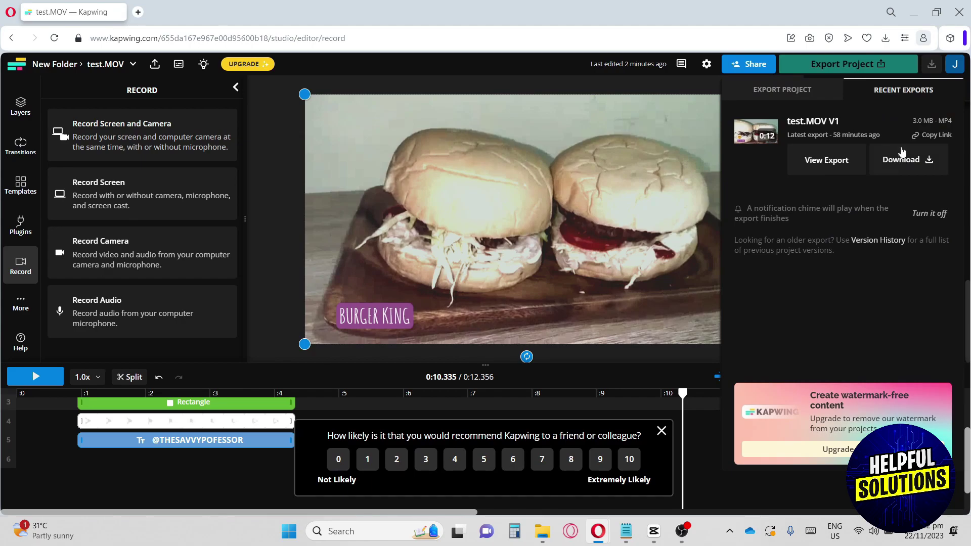
- Download the exported MP4 from Recent Exports and bring up the Upgrade plans
left_click(924, 165)
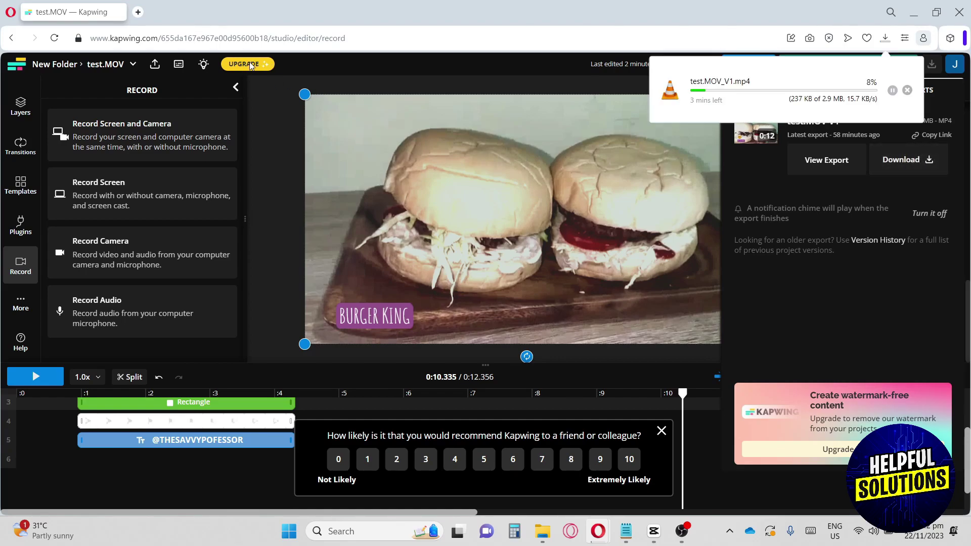
left_click(837, 450)
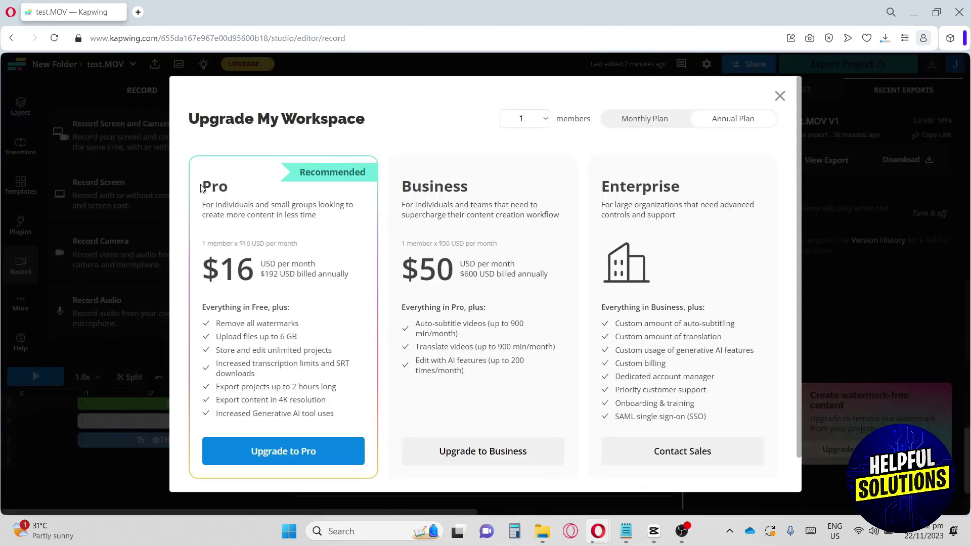
- Highlight the Pro plan's description, monthly price and perks like no watermarks, 6 GB uploads, 4K
mouse_move(202, 188)
left_mouse_down()
mouse_move(230, 189)
mouse_move(232, 211)
mouse_move(340, 213)
left_mouse_up()
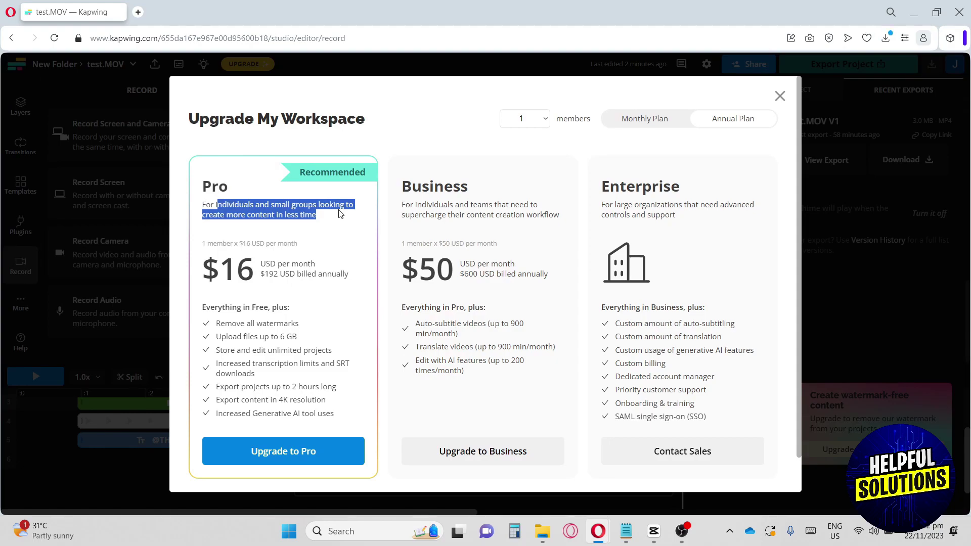
left_click_drag(205, 266, 261, 280)
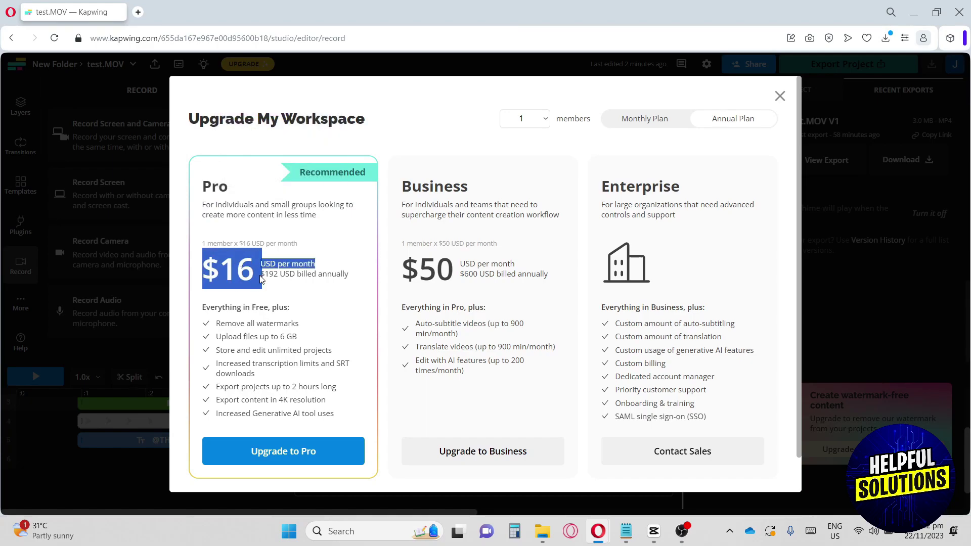
left_click_drag(218, 323, 305, 331)
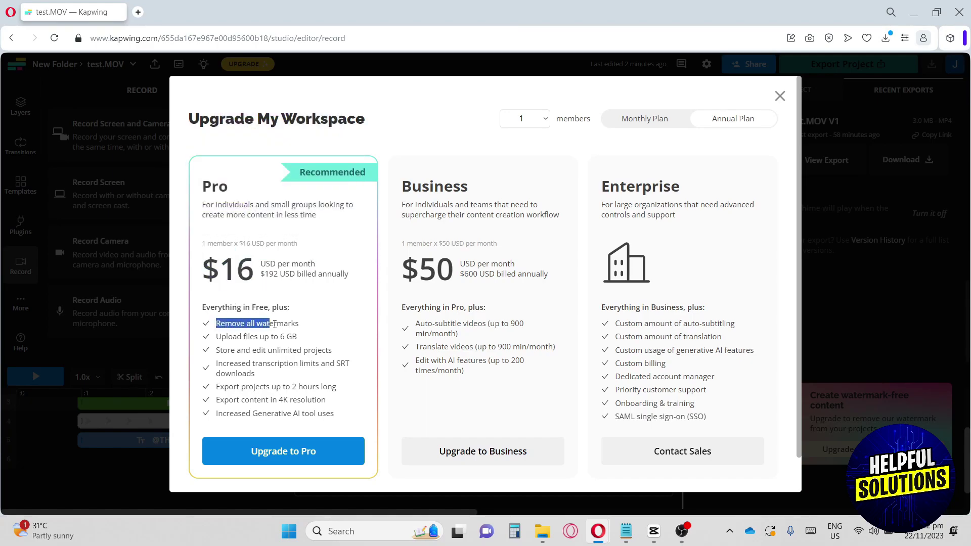
left_click_drag(216, 338, 302, 346)
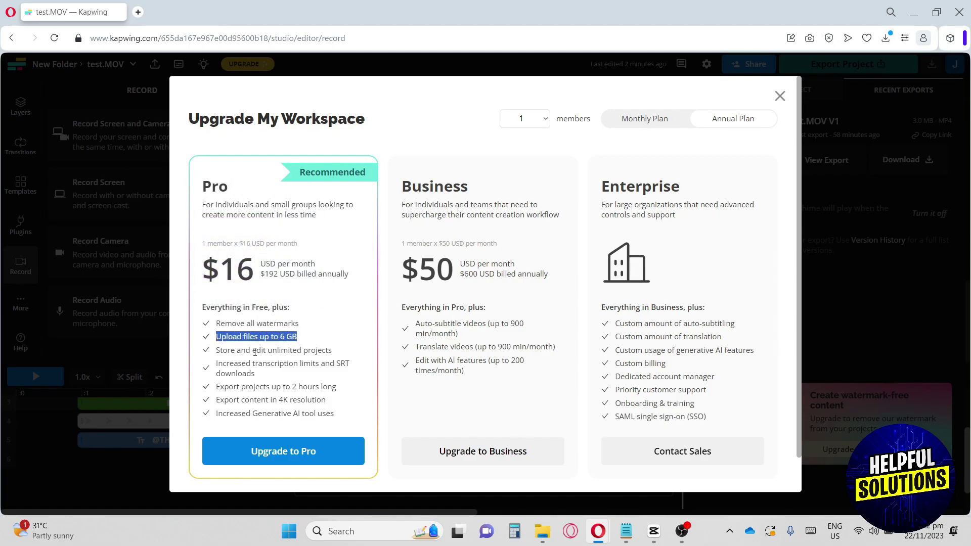
left_click_drag(237, 350, 316, 351)
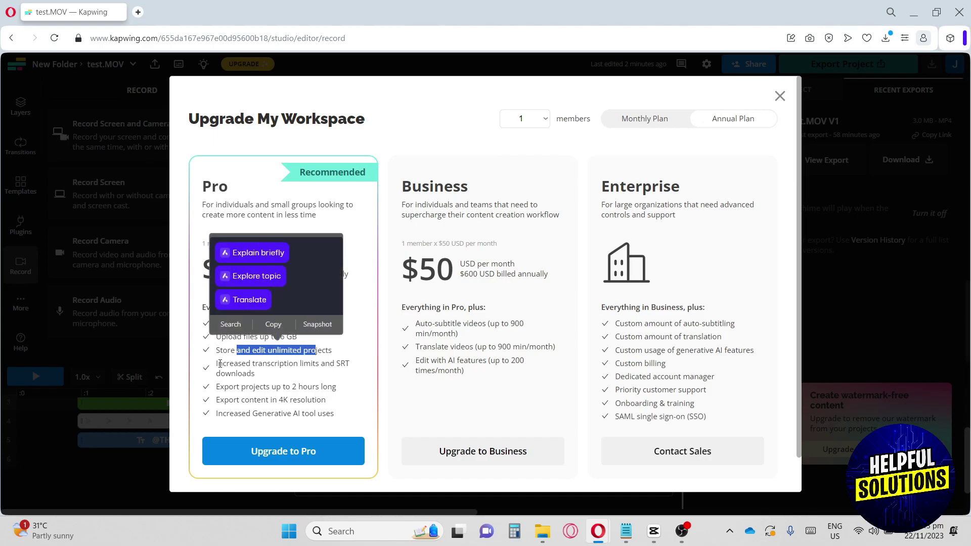
mouse_move(219, 364)
left_mouse_down()
mouse_move(337, 368)
mouse_move(288, 388)
left_mouse_up()
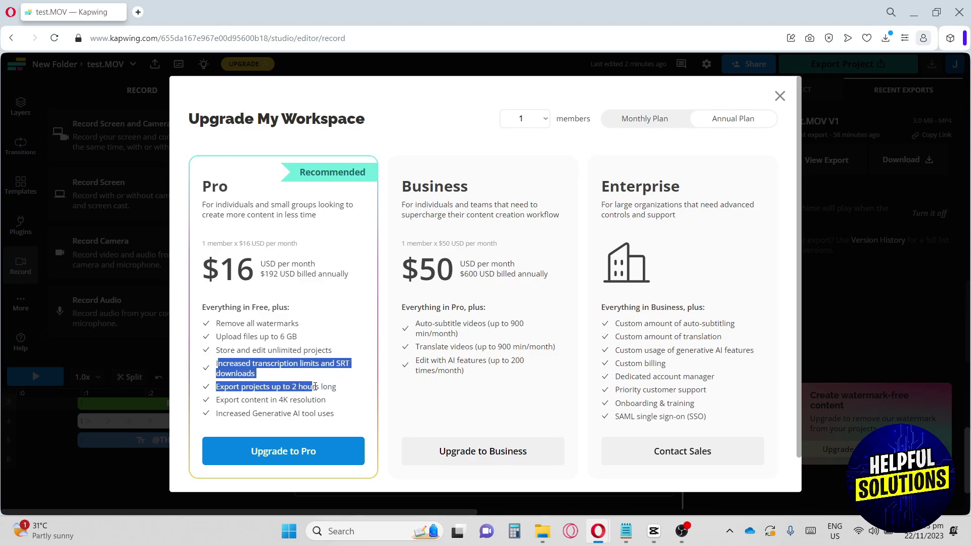
left_click_drag(250, 400, 291, 401)
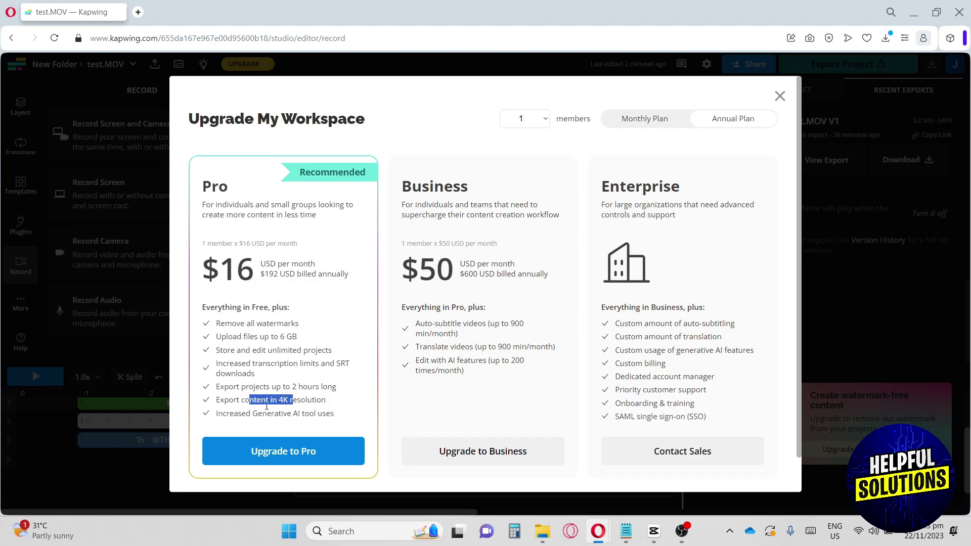
left_click_drag(252, 414, 303, 414)
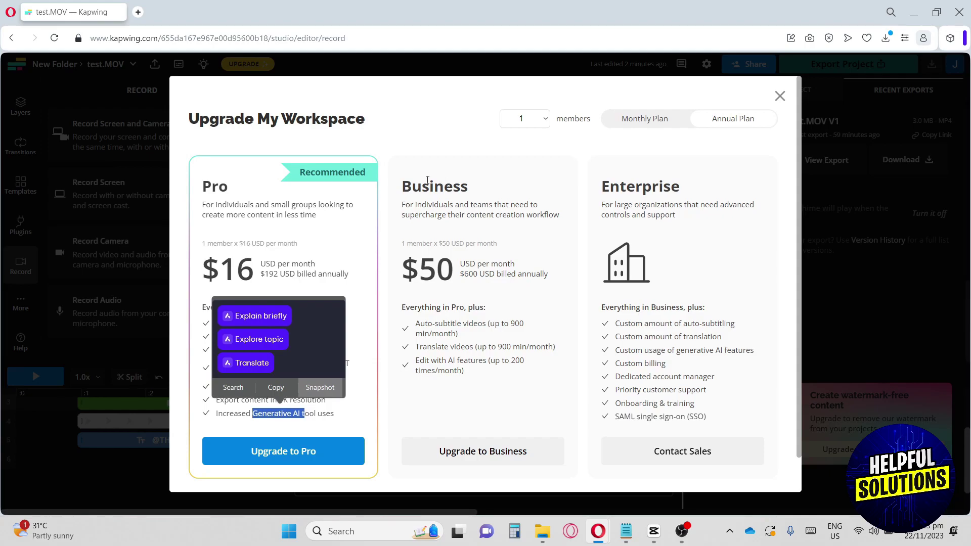
- Highlight the Business and Enterprise plan details, then close the upgrade window
mouse_move(401, 186)
left_mouse_down()
mouse_move(475, 194)
mouse_move(481, 220)
mouse_move(536, 216)
left_mouse_up()
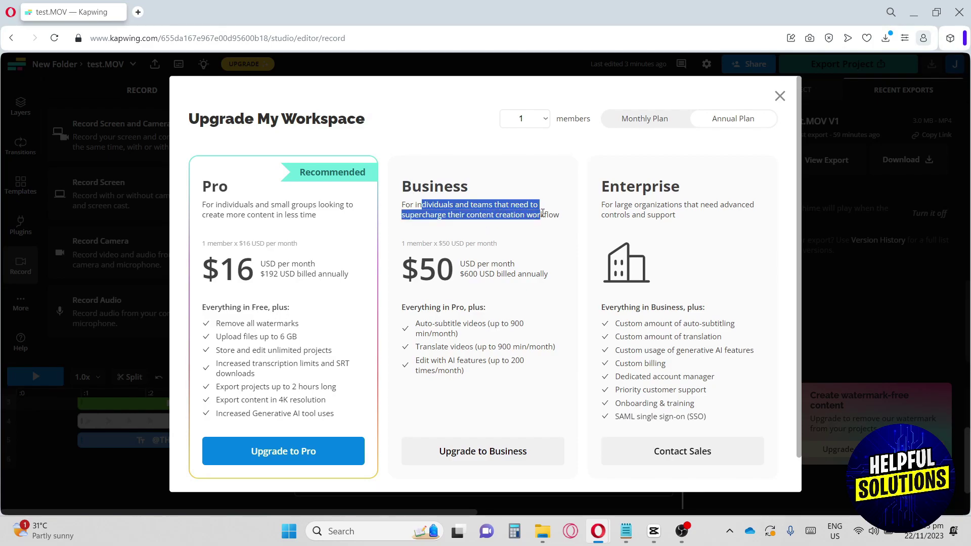
left_click_drag(402, 270, 459, 270)
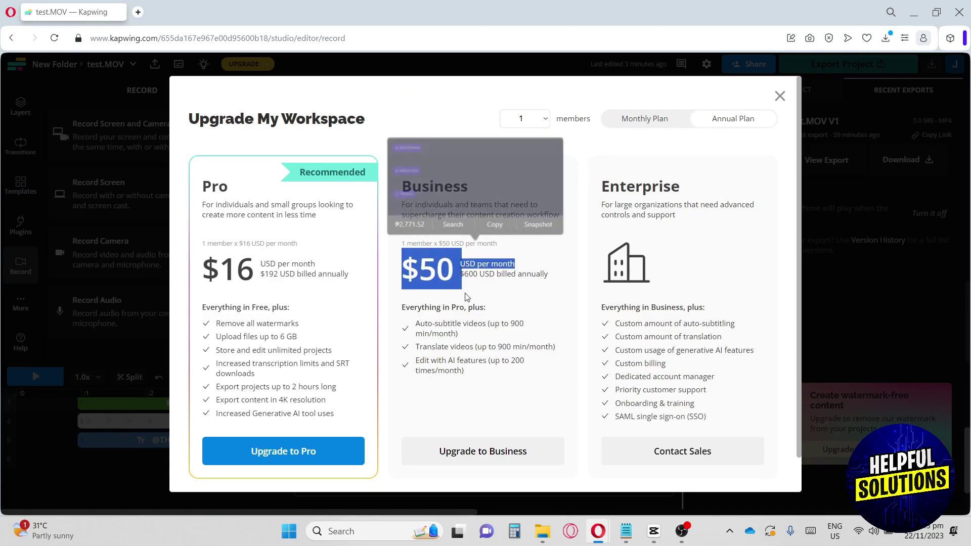
left_click(611, 191)
left_click_drag(603, 186, 684, 194)
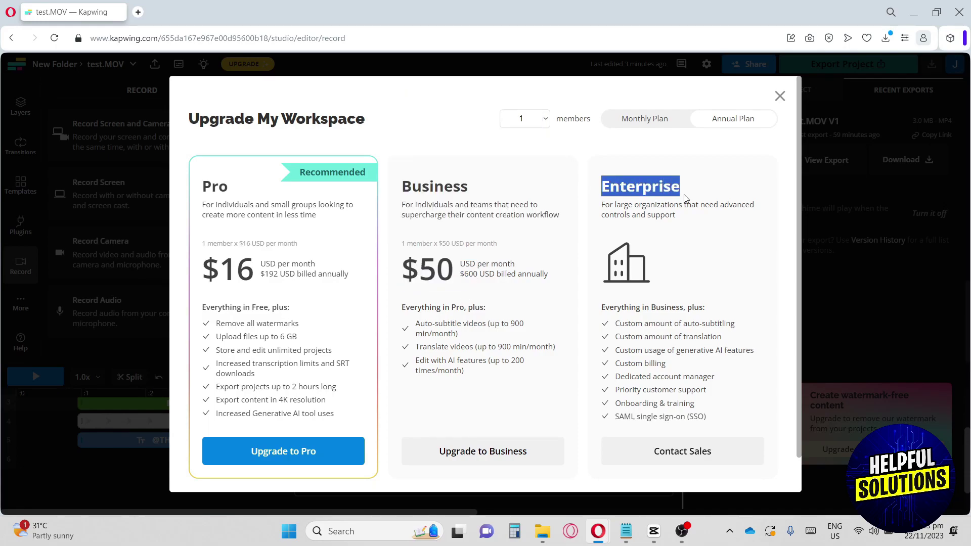
left_click(642, 207)
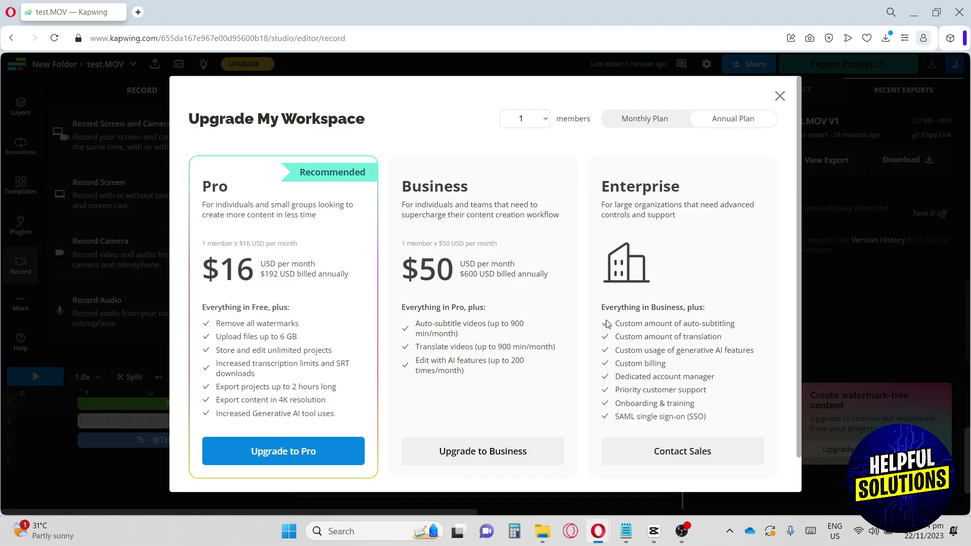
left_click_drag(607, 325, 640, 337)
left_click(780, 96)
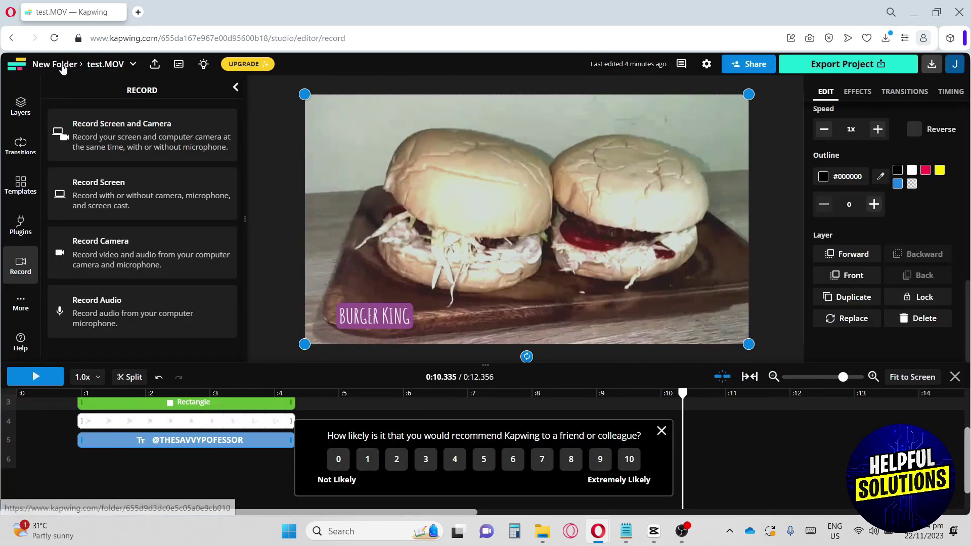
- Go to the New Folder workspace via the breadcrumb beside the project name
left_click(64, 67)
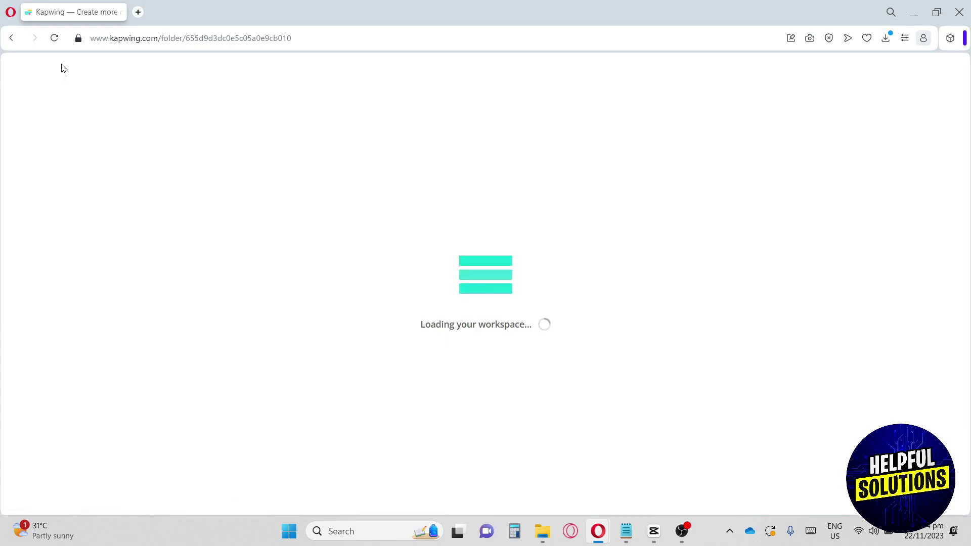